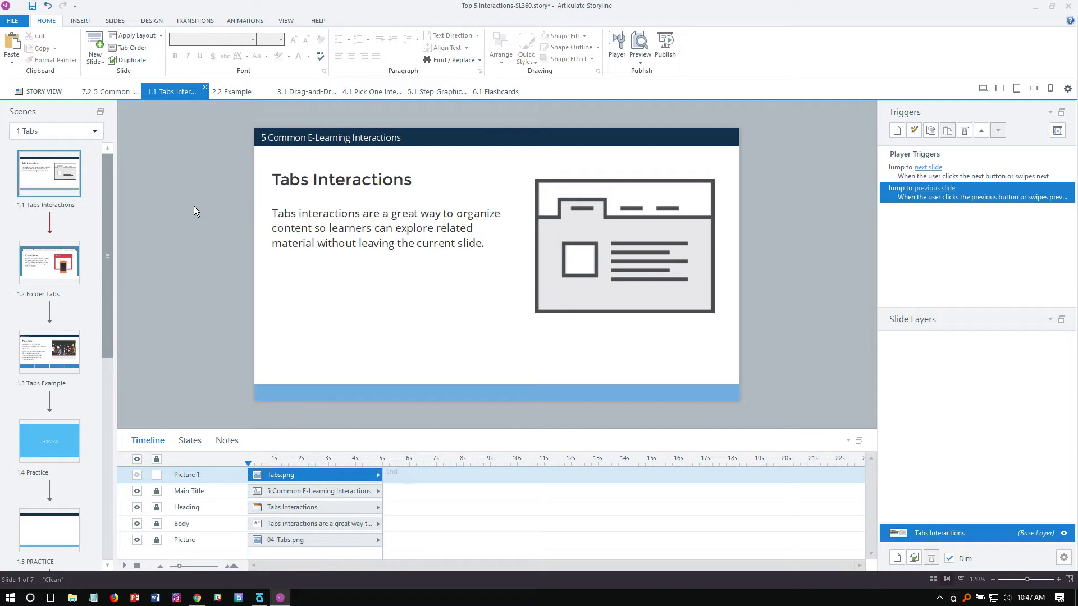
View the 1.2 Folder Tabs example and look through its Chat, Reports, Email and Presentations tabs.
left_click(54, 275)
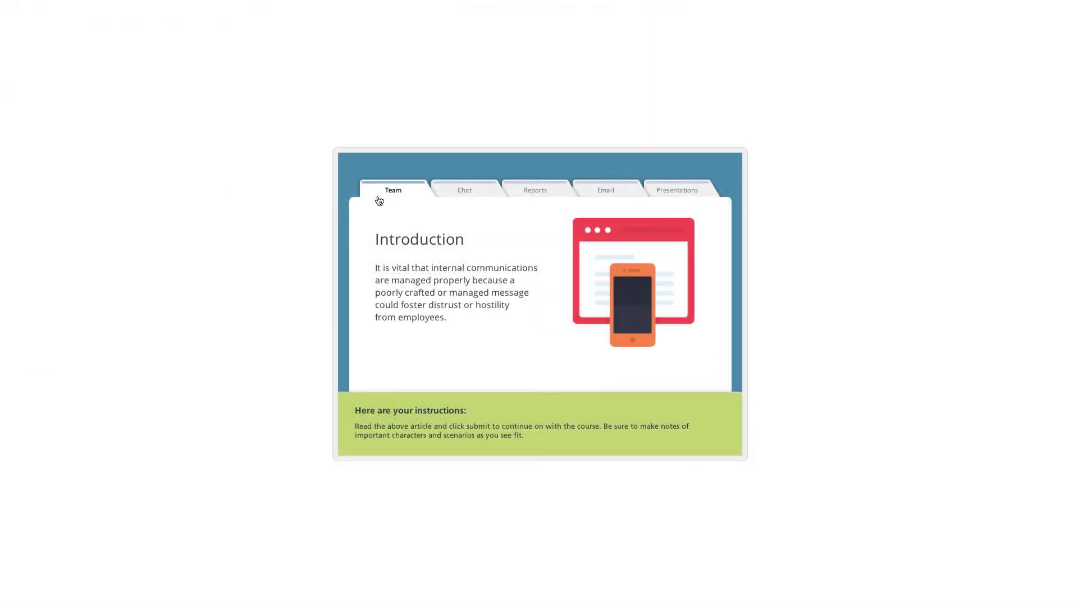
left_click(477, 187)
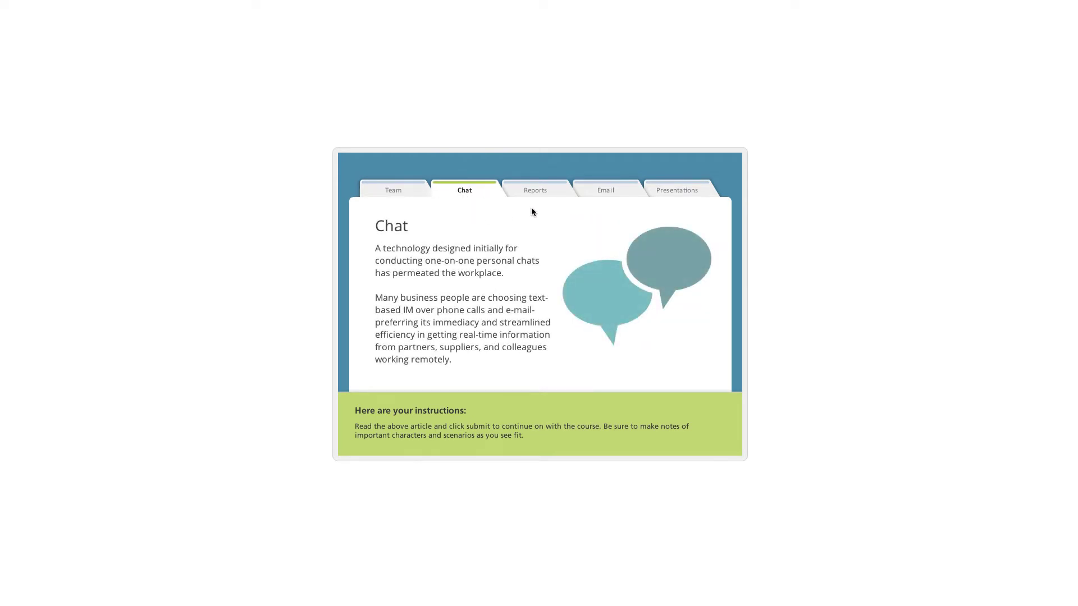
left_click(541, 190)
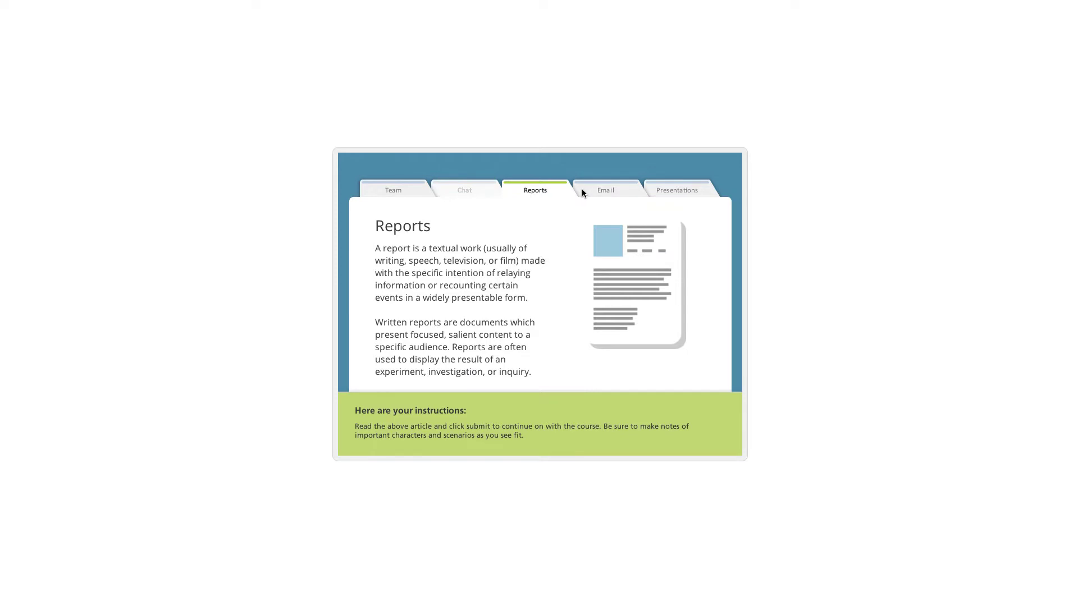
left_click(606, 193)
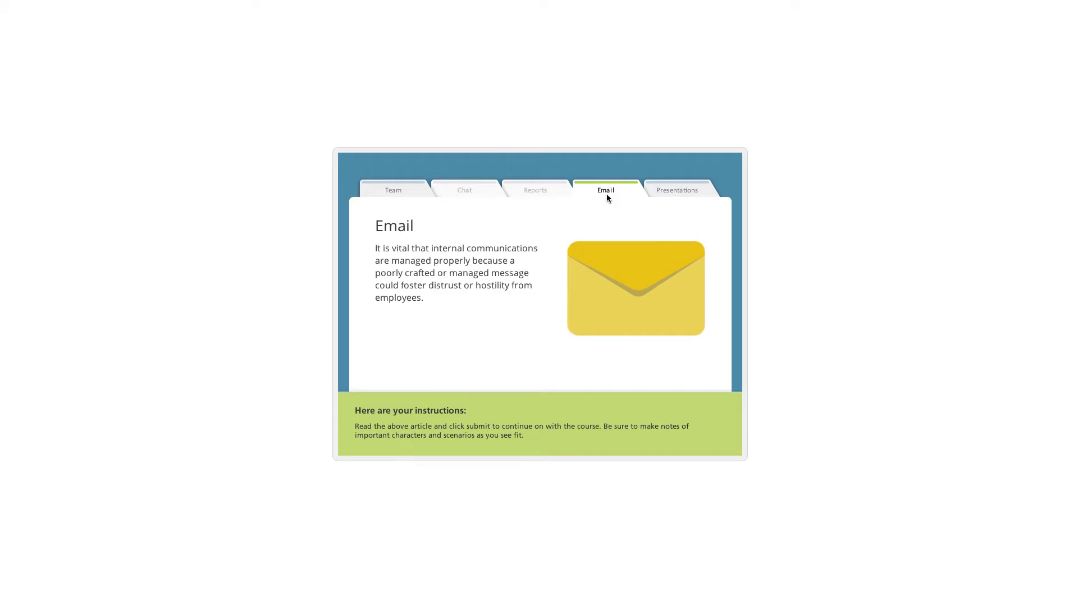
left_click(653, 191)
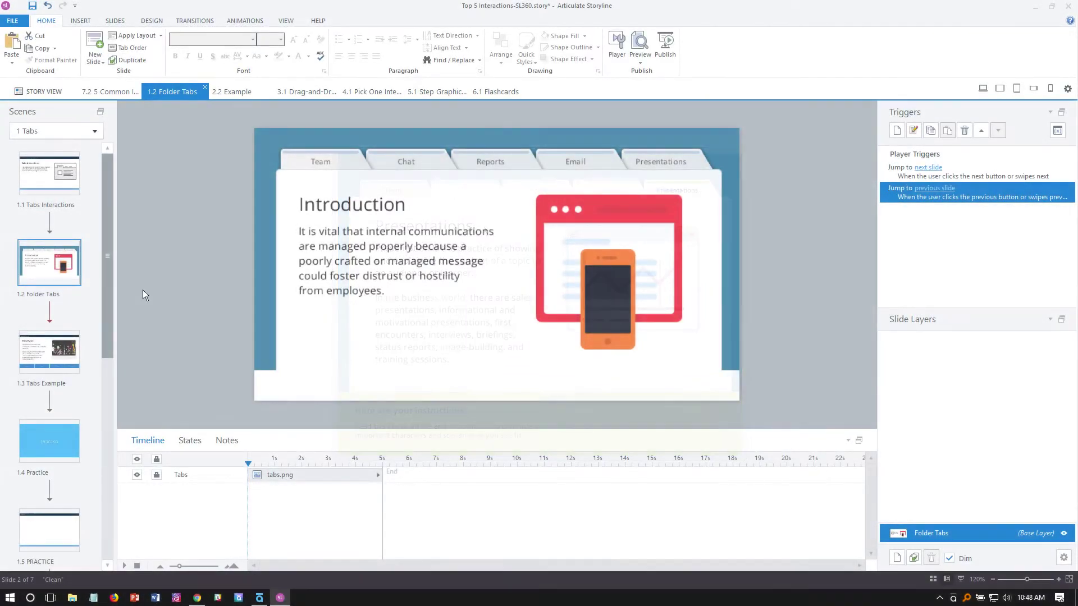
Preview only the 1.3 Tabs Example slide, try Buttons 1 to 4, and close the preview.
left_click(43, 352)
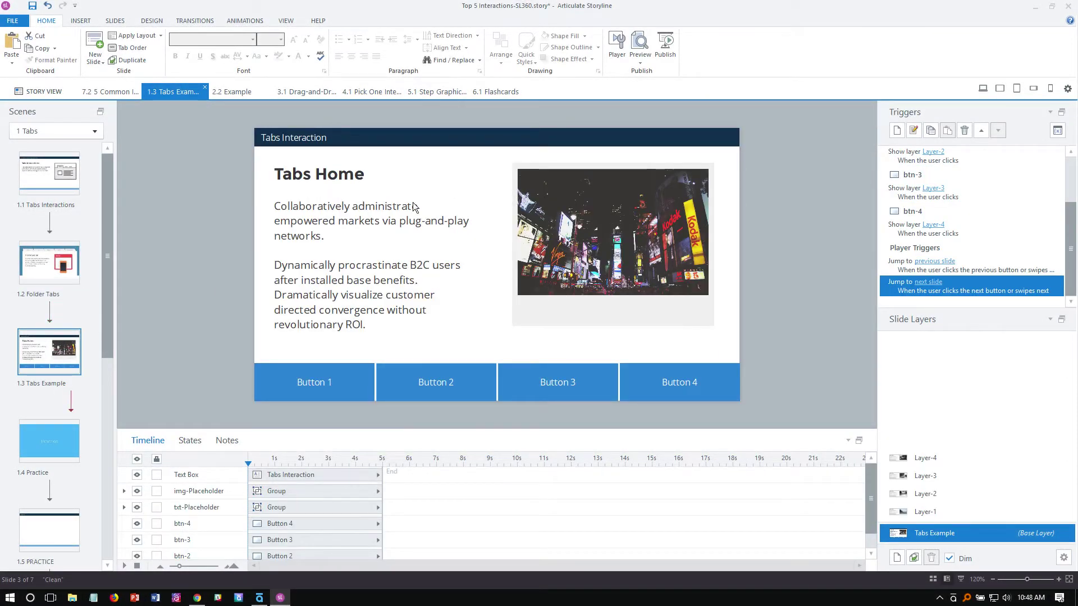
left_click(639, 62)
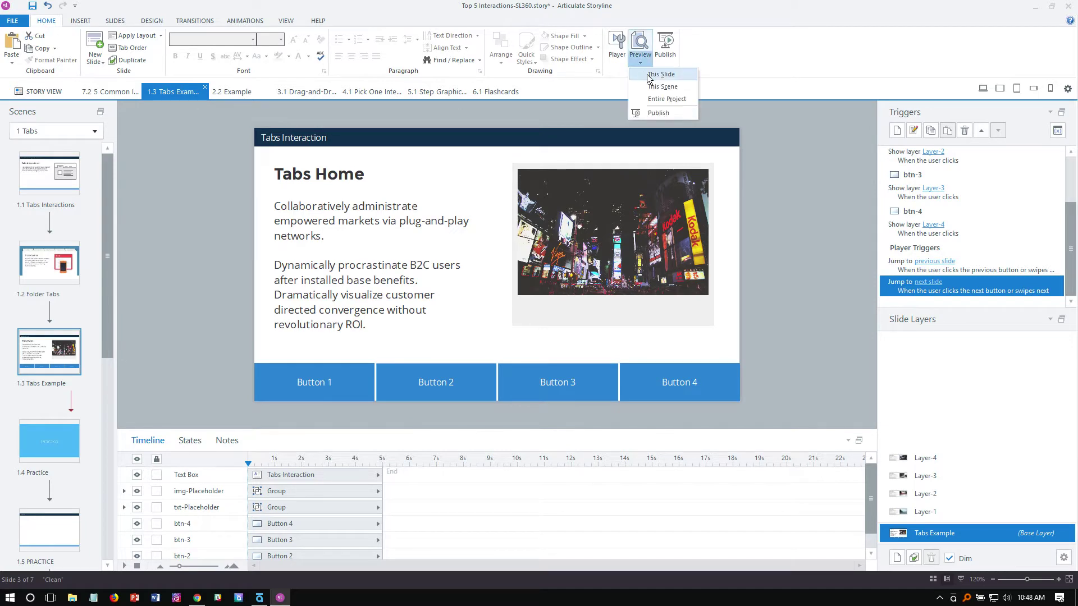
left_click(658, 73)
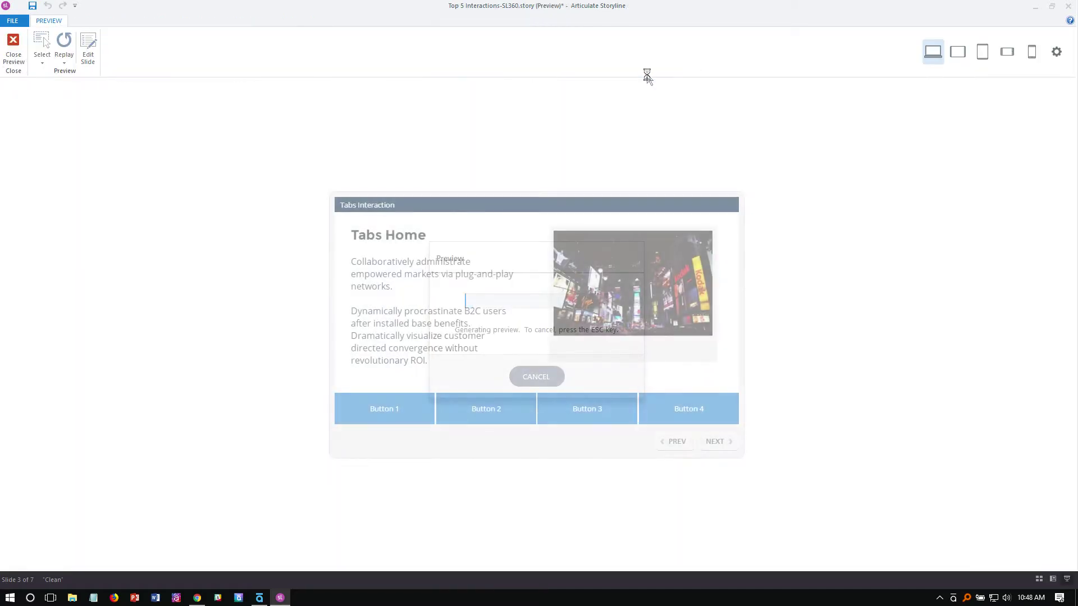
left_click(374, 409)
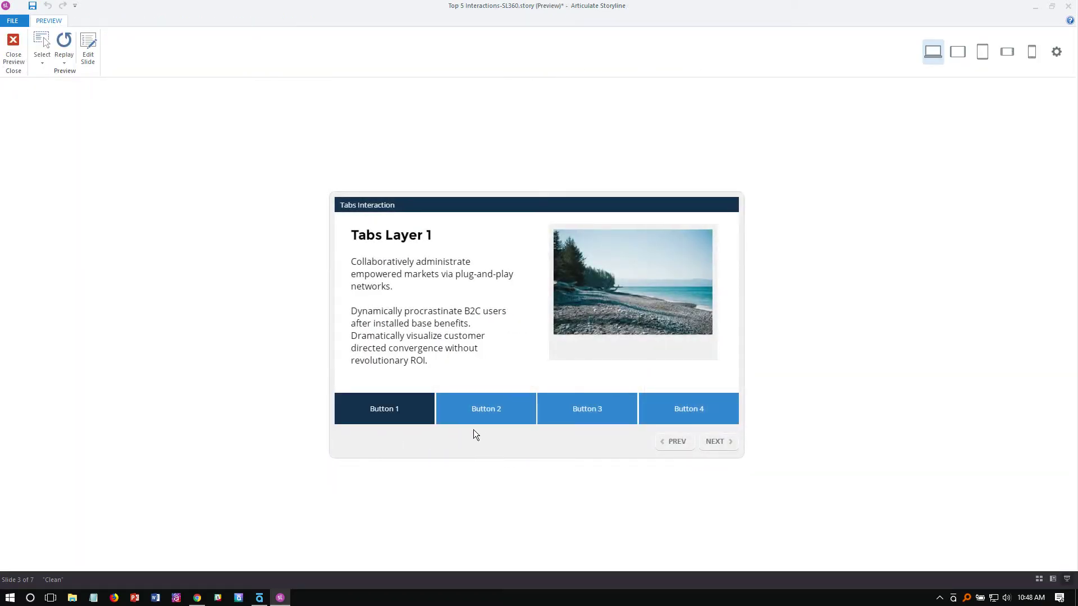
left_click(483, 418)
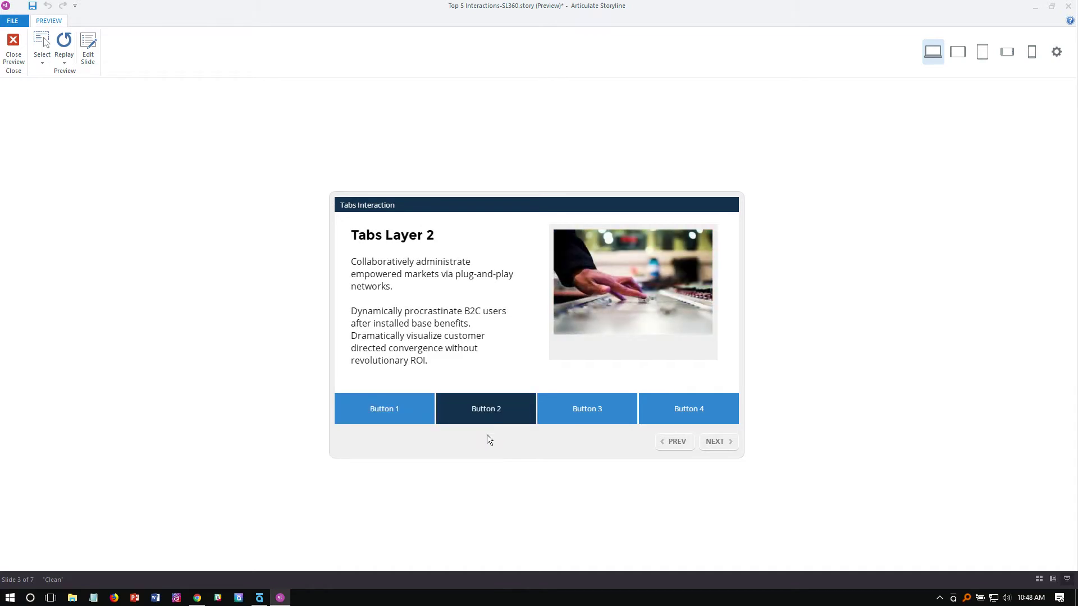
left_click(564, 420)
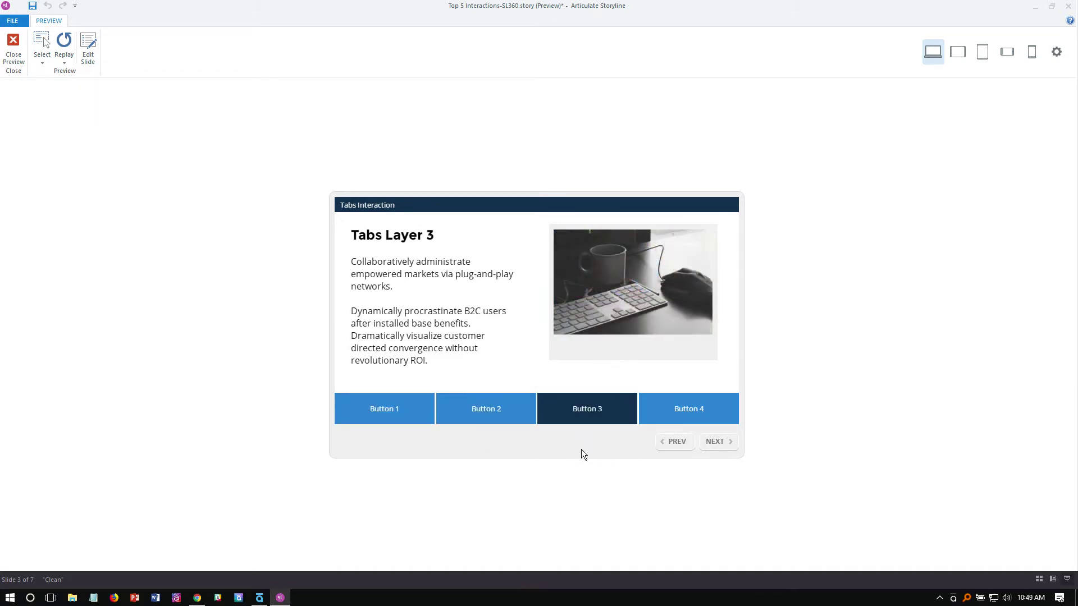
left_click(683, 409)
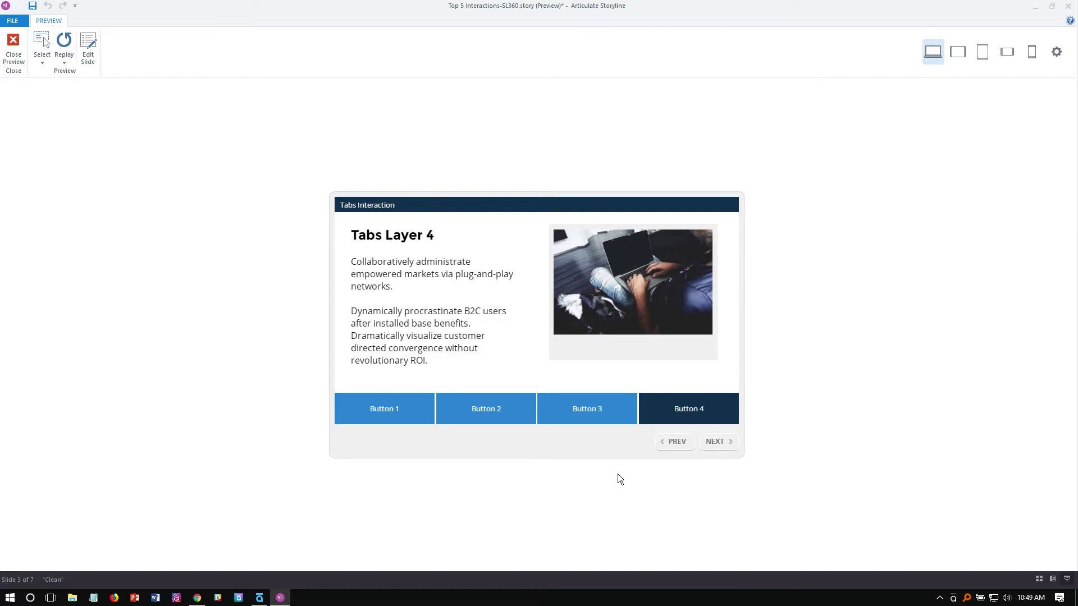
left_click(577, 420)
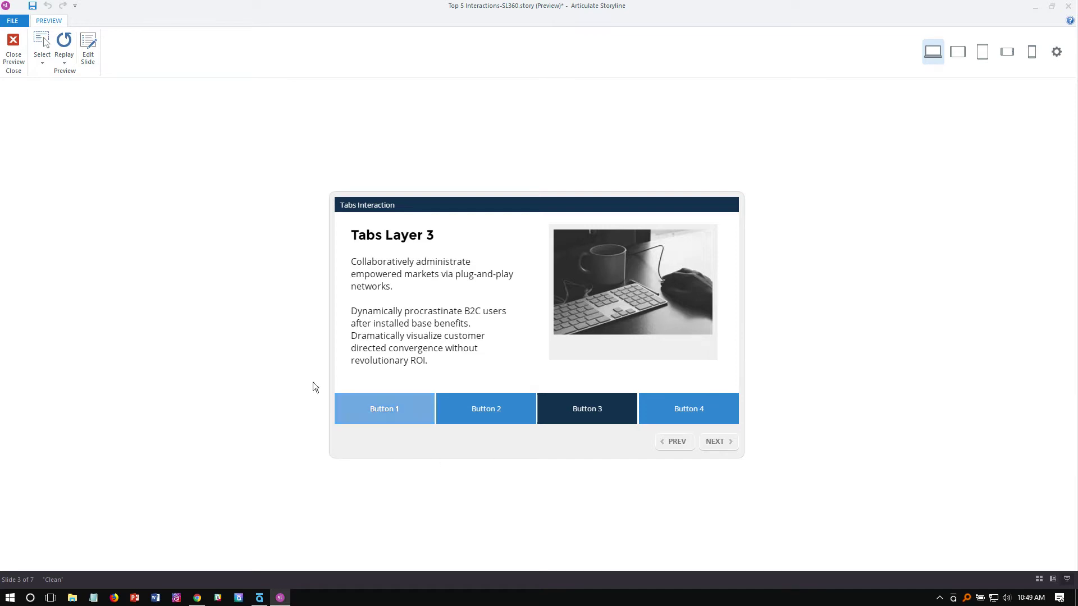
left_click(12, 53)
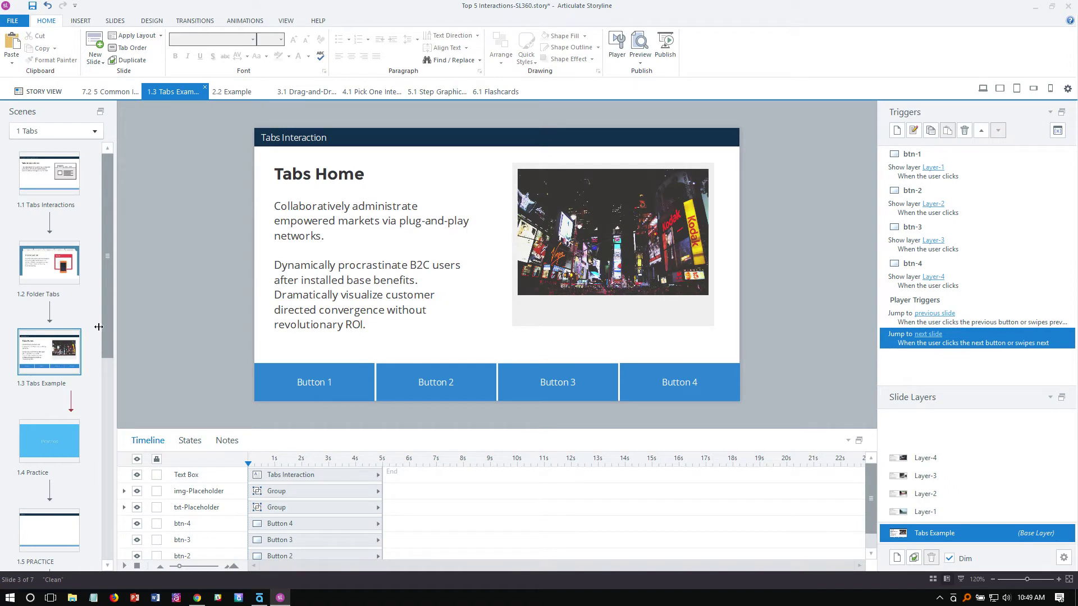
Open the blank 1.5 PRACTICE slide for editing, checking the 1.3 Tabs Example slide for reference.
left_click_drag(108, 322, 137, 444)
left_click(53, 393)
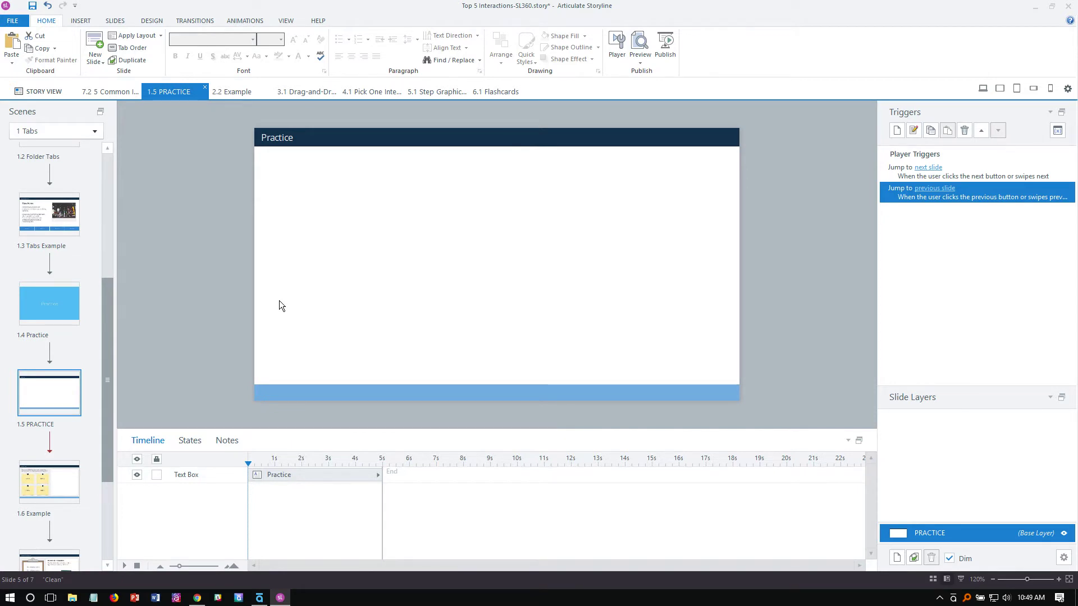
left_click(75, 208)
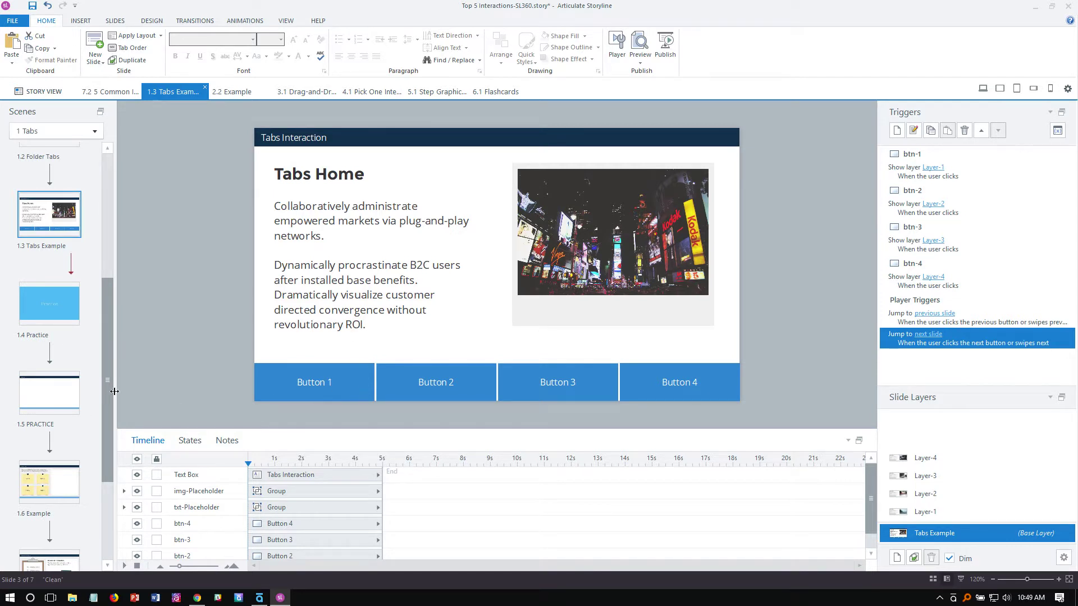
left_click(62, 395)
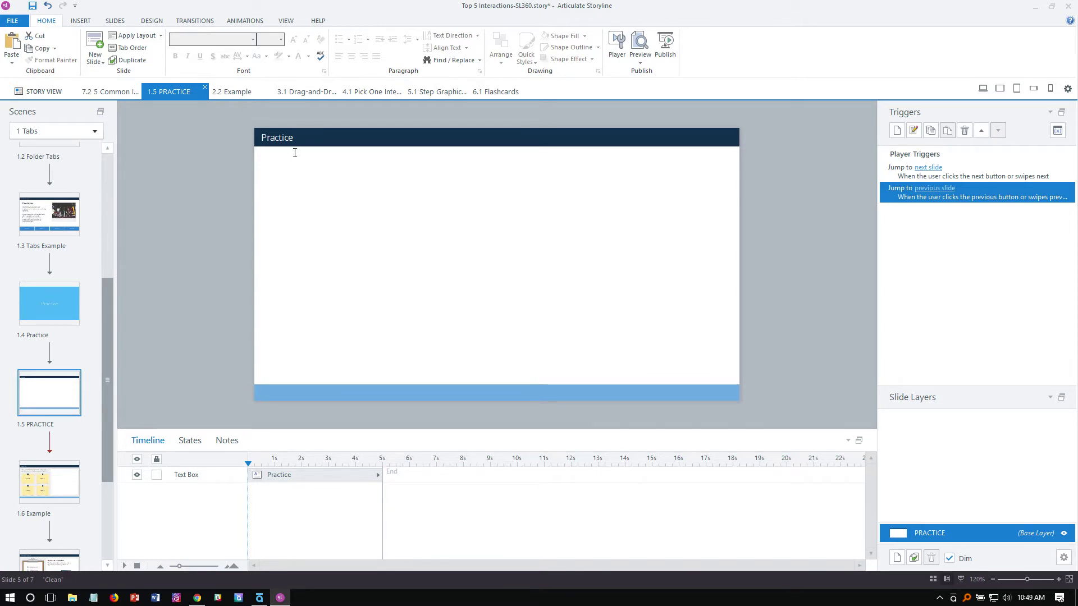
Create a wide, short rectangle labelled "Button 1" in the lower-left corner of the PRACTICE slide.
left_click(81, 22)
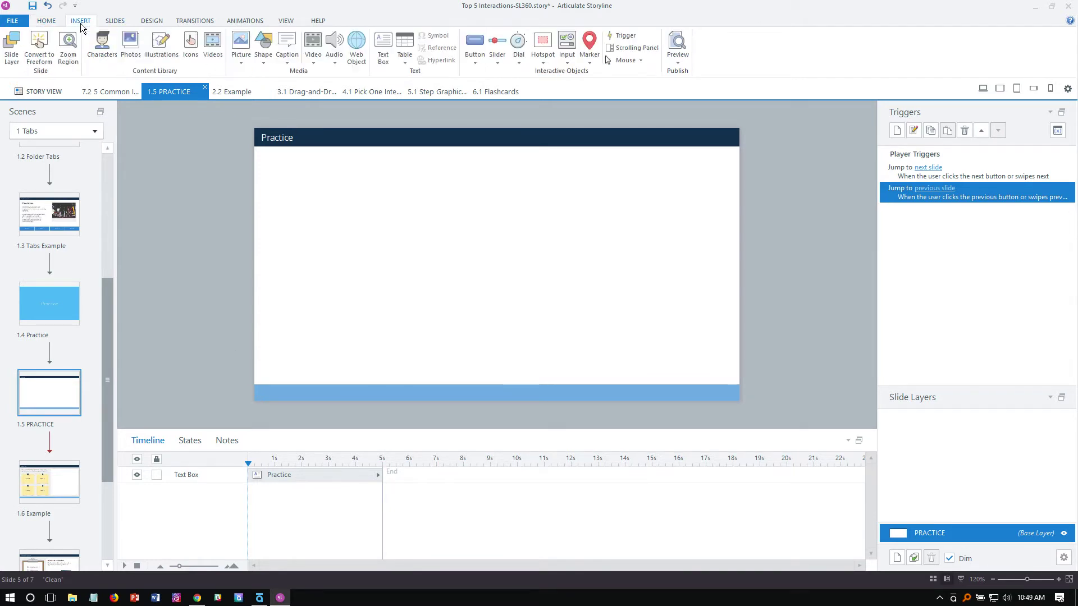
left_click(265, 63)
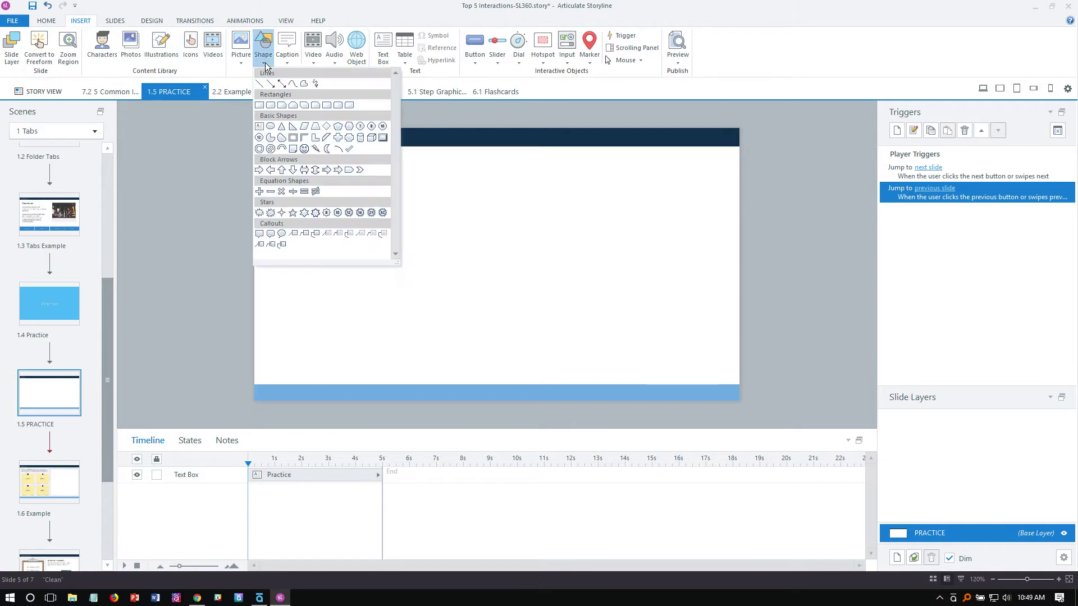
left_click(260, 105)
left_click(300, 249)
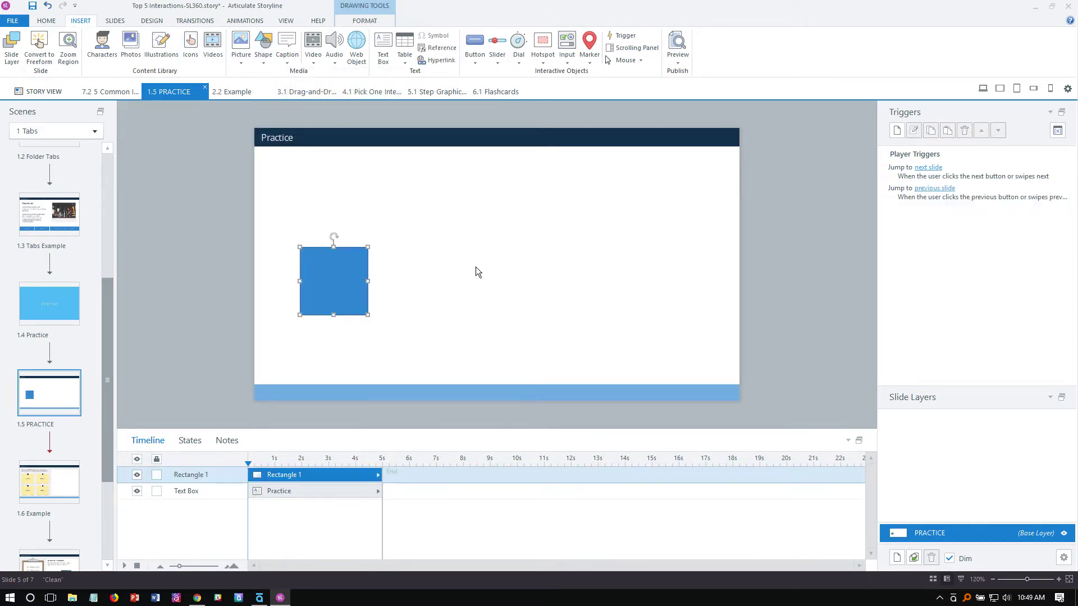
left_click_drag(369, 313, 392, 281)
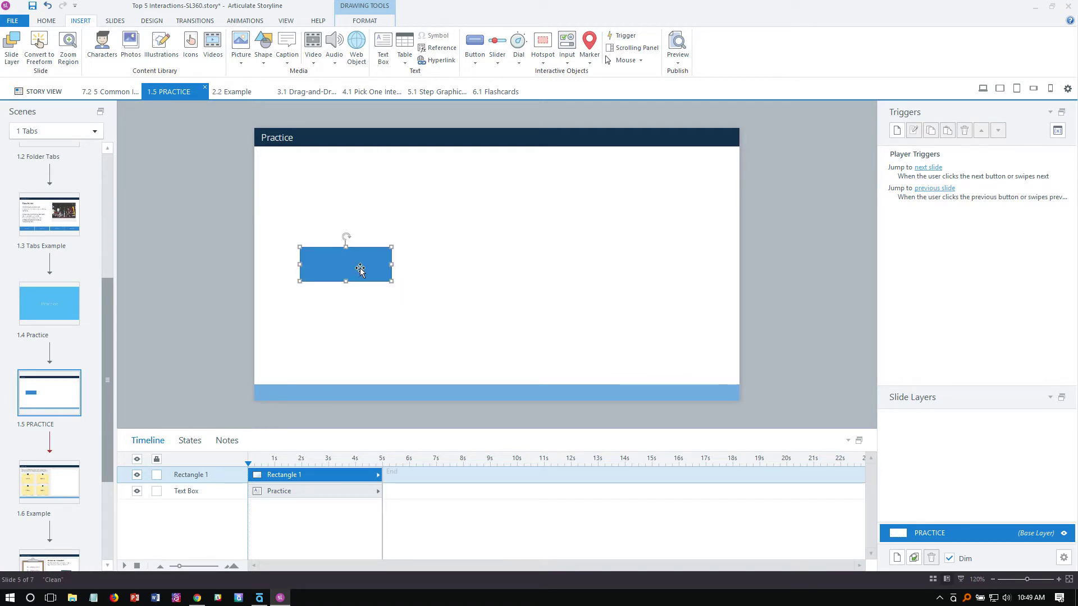
type("Button 1")
left_click_drag(362, 247, 321, 372)
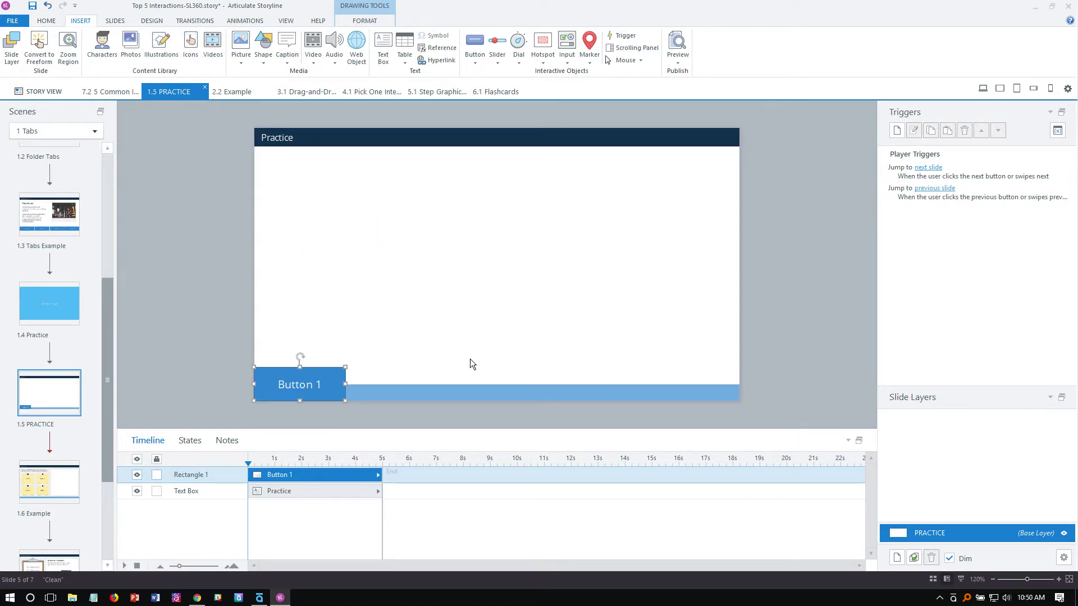
Copy the Button 1 rectangle, place the copy beside it on the right, and label it "Button 2".
key("ctrl+c")
key("ctrl+v")
left_click_drag(321, 373, 422, 383)
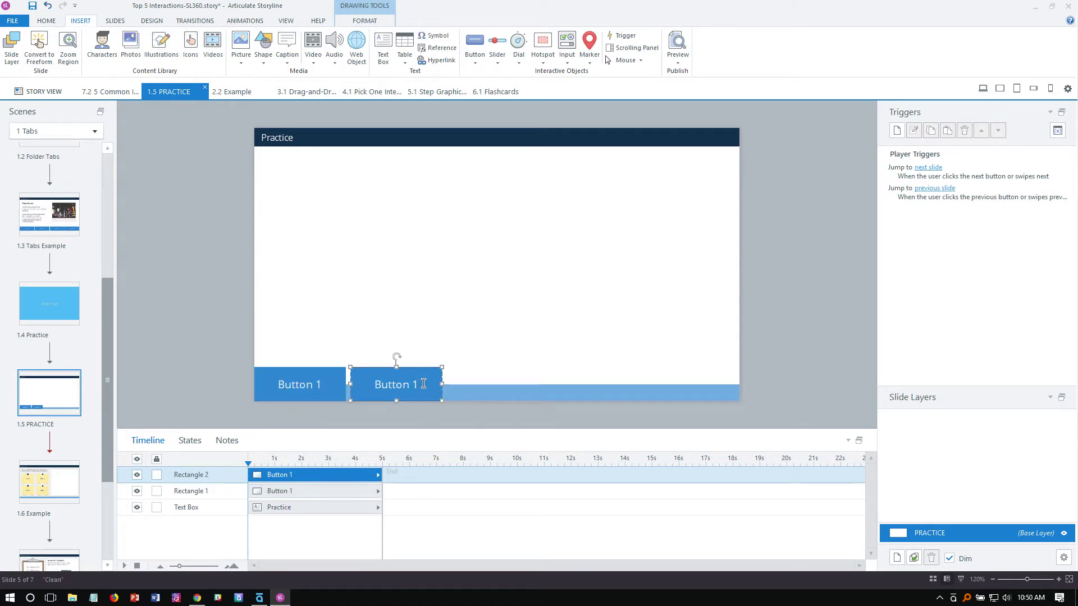
key("ctrl+a")
type("Button 2")
Duplicate the Button 2 rectangle twice and line the copies up in a row to its right.
left_click(422, 367)
left_click_drag(422, 368, 522, 366)
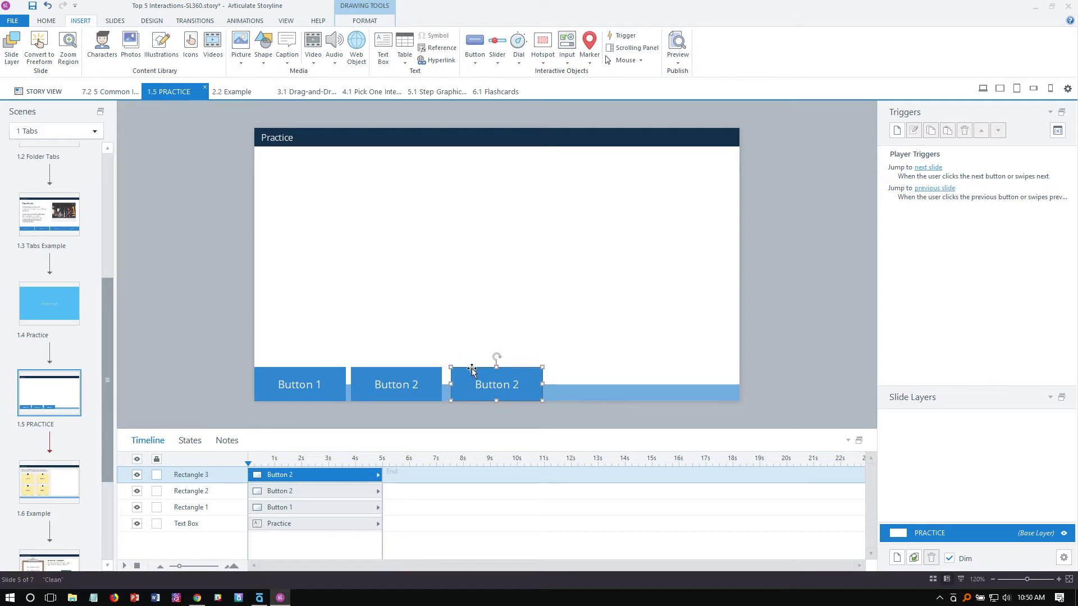
key("ctrl+d")
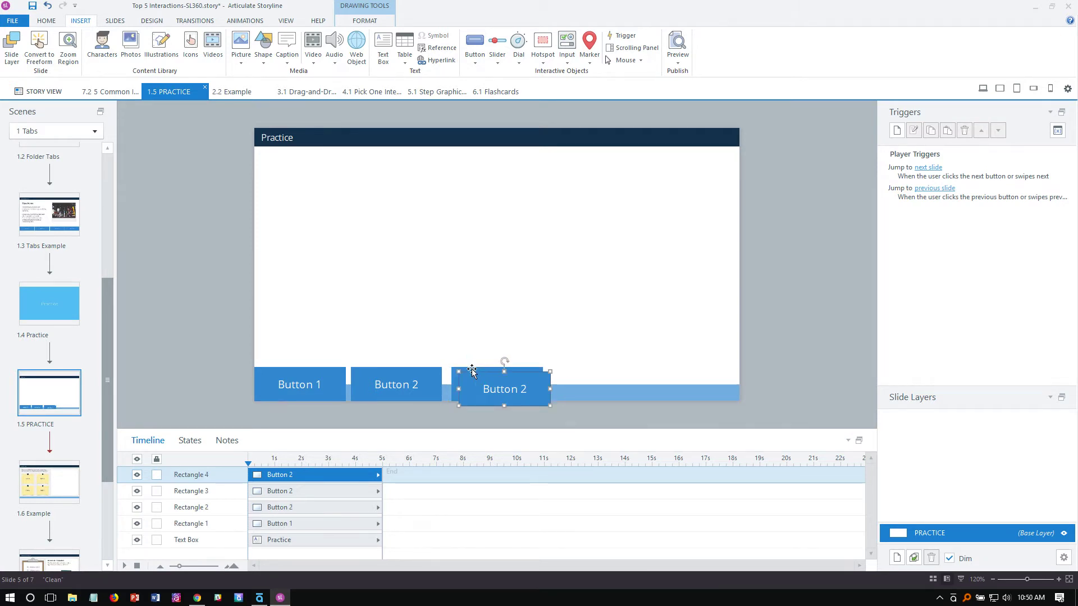
left_click_drag(473, 369, 564, 366)
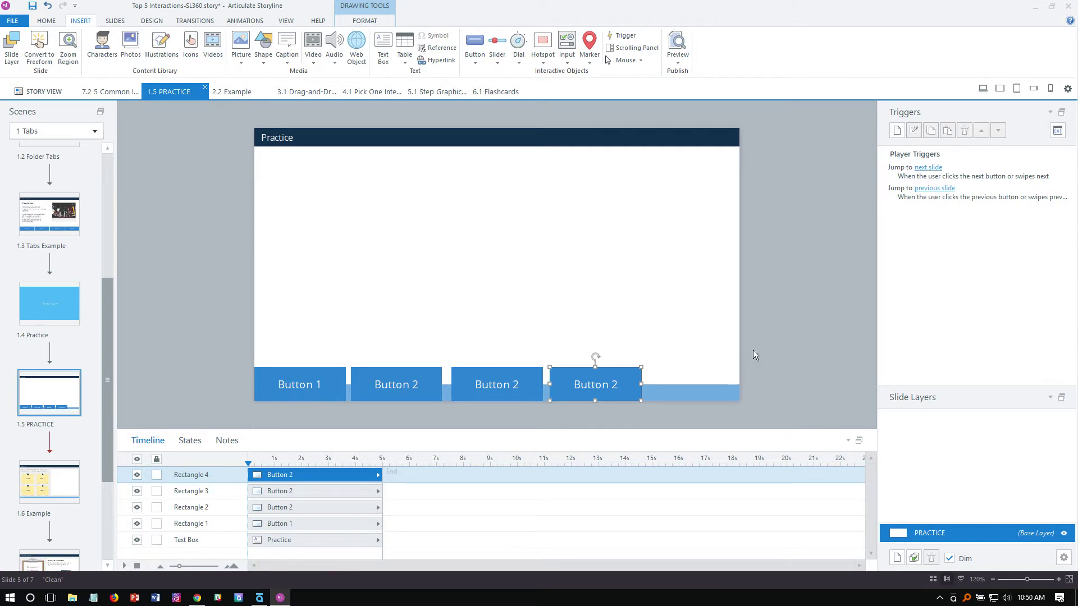
Group the four buttons, stretch the group to the slide's right edge, and ungroup them.
left_click_drag(753, 349, 233, 413)
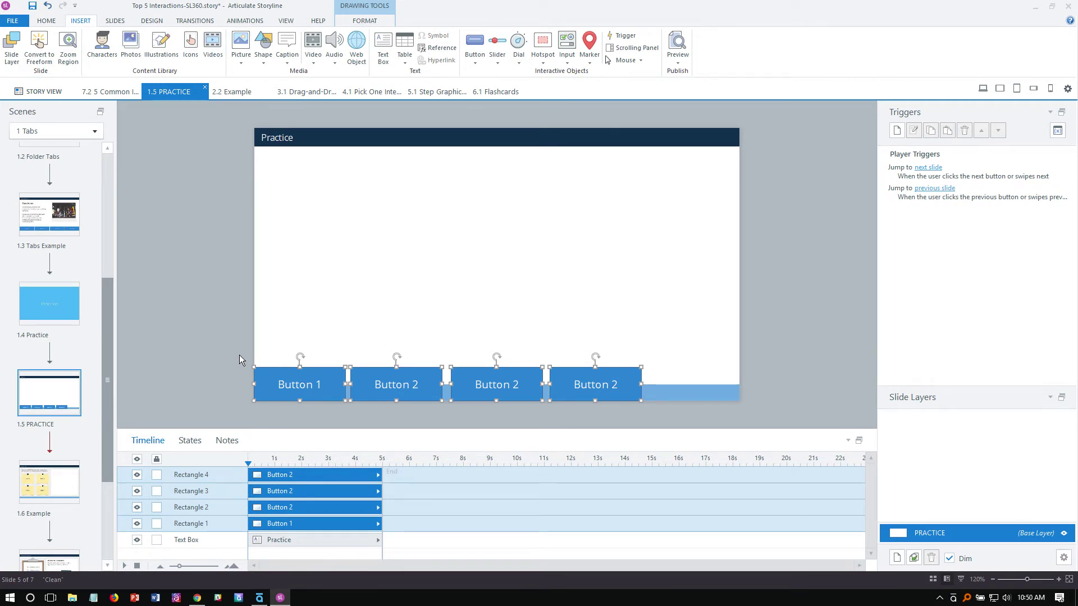
key("ctrl+g")
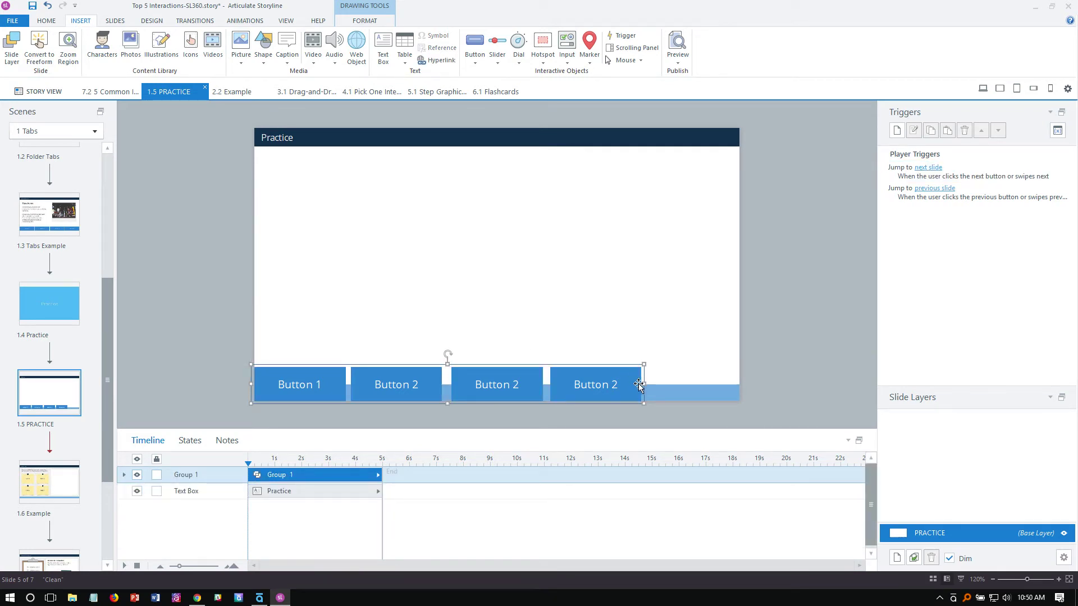
left_click_drag(640, 384, 740, 381)
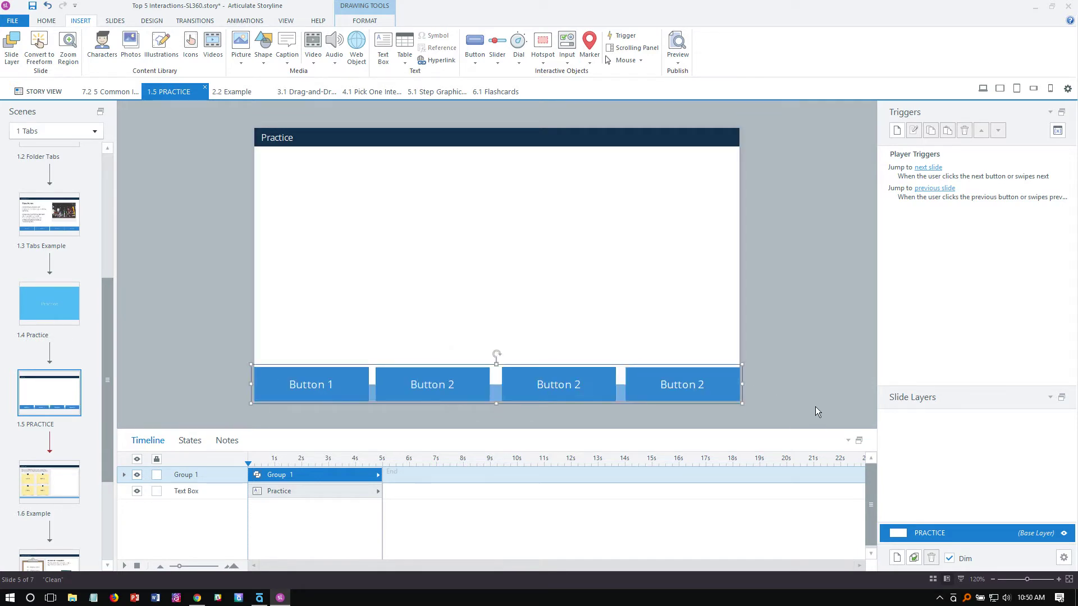
key("ctrl+shift+g")
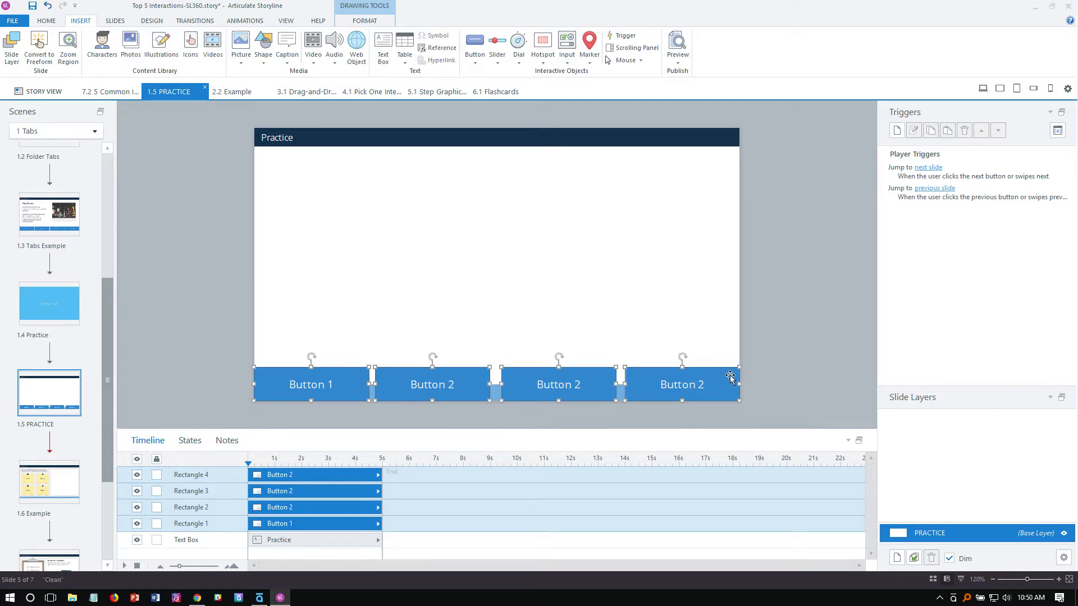
Move all four buttons up together so they sit directly above the slide's light blue footer bar.
left_click(795, 361)
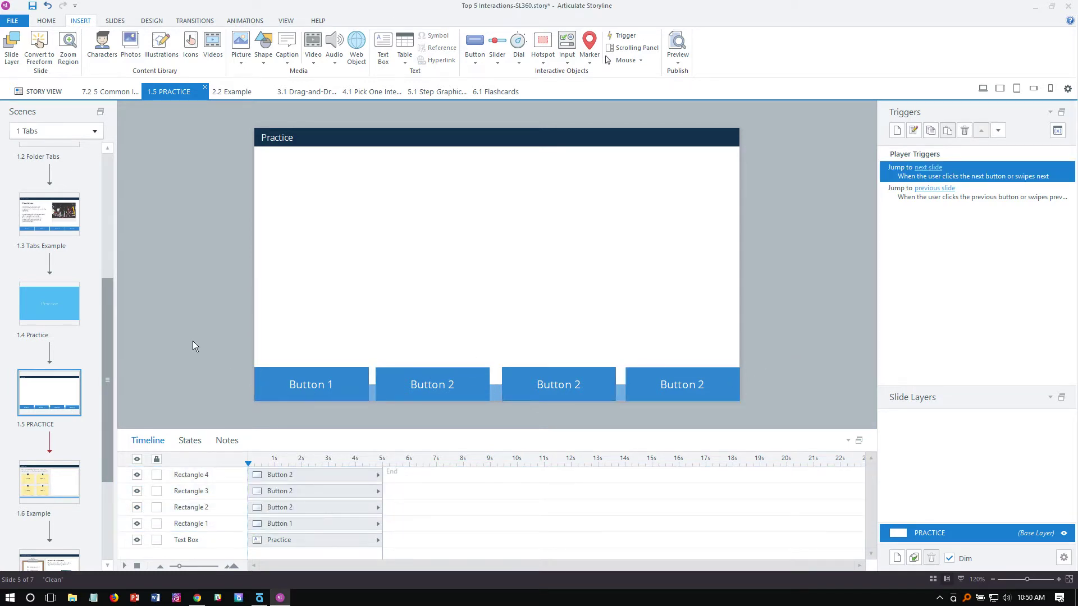
left_click_drag(191, 341, 768, 456)
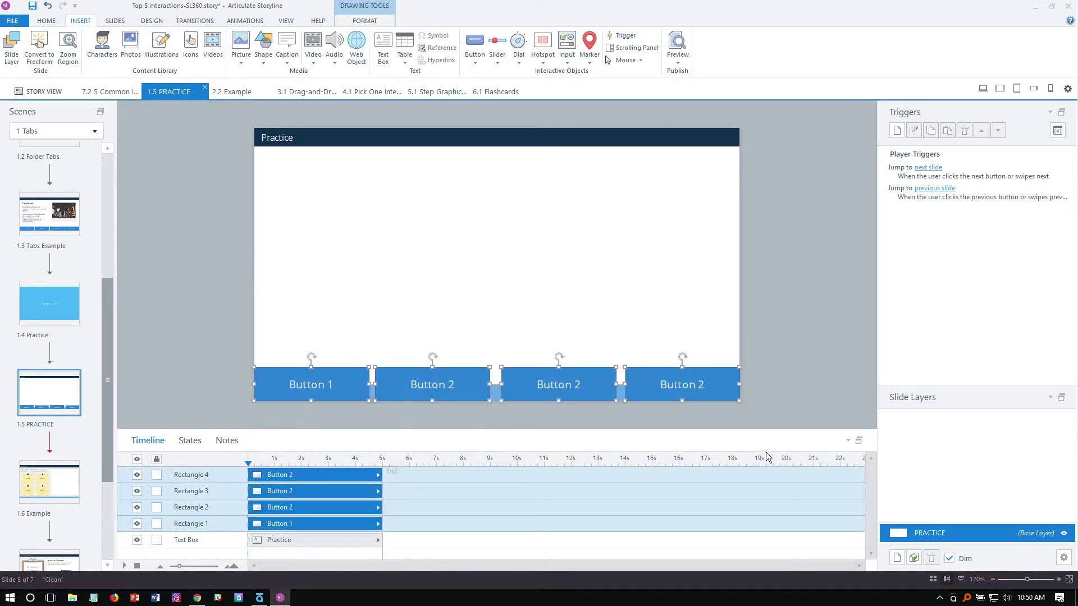
left_click_drag(659, 370, 693, 356)
left_click(846, 388)
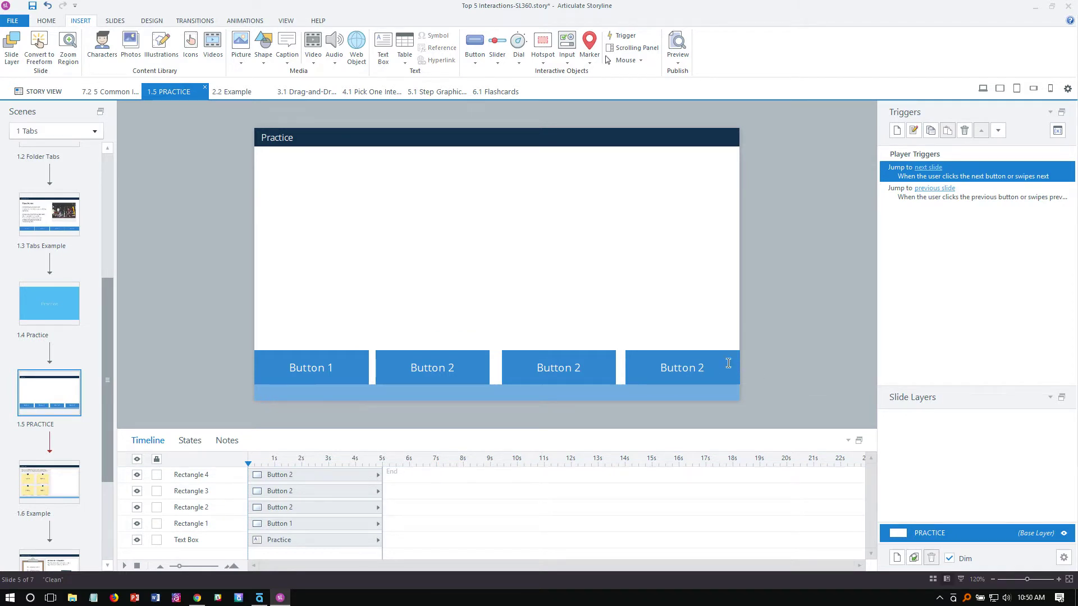
Relabel the third button in the row "Button 3" and the fourth "Button 4".
left_click(586, 370)
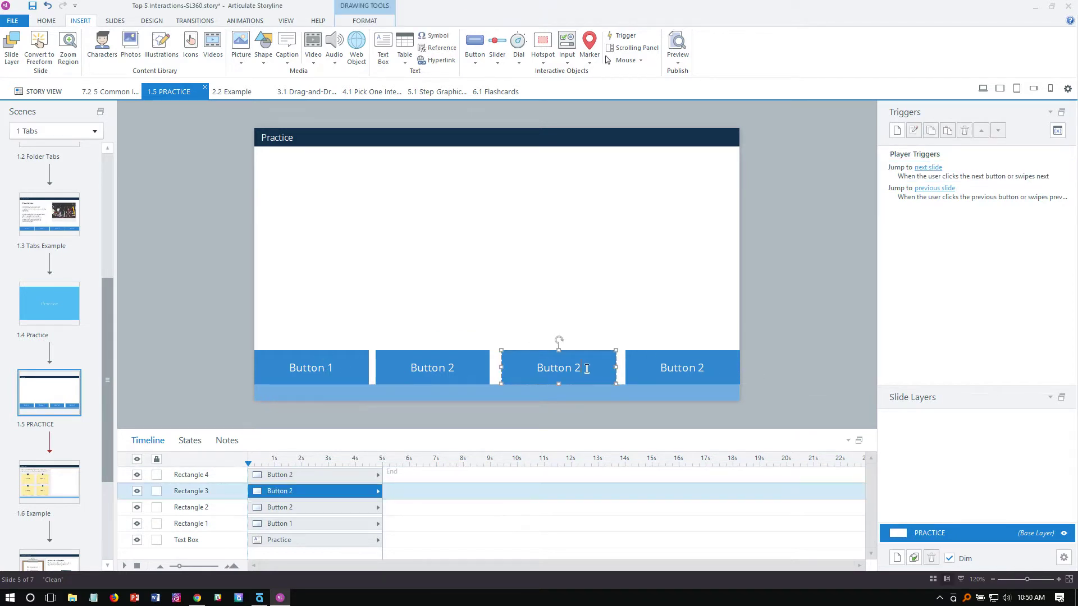
double_click(586, 369)
type("3")
left_click(704, 371)
double_click(704, 371)
type("4")
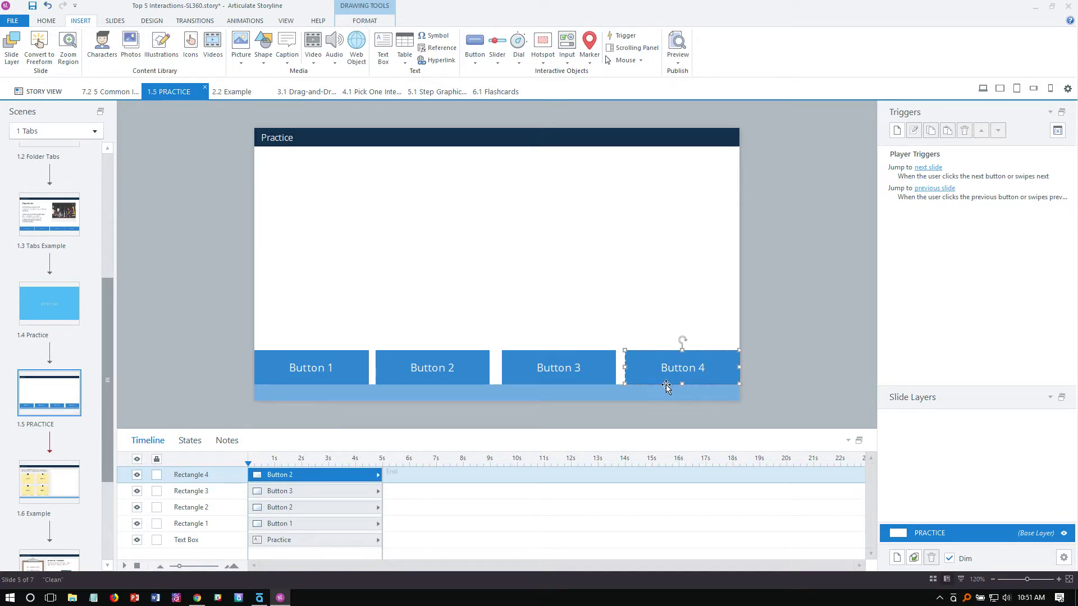
Rename the Button 1 rectangle as Button-01 and the Button 2 rectangle as Button-02 in the timeline.
left_click(205, 525)
double_click(203, 524)
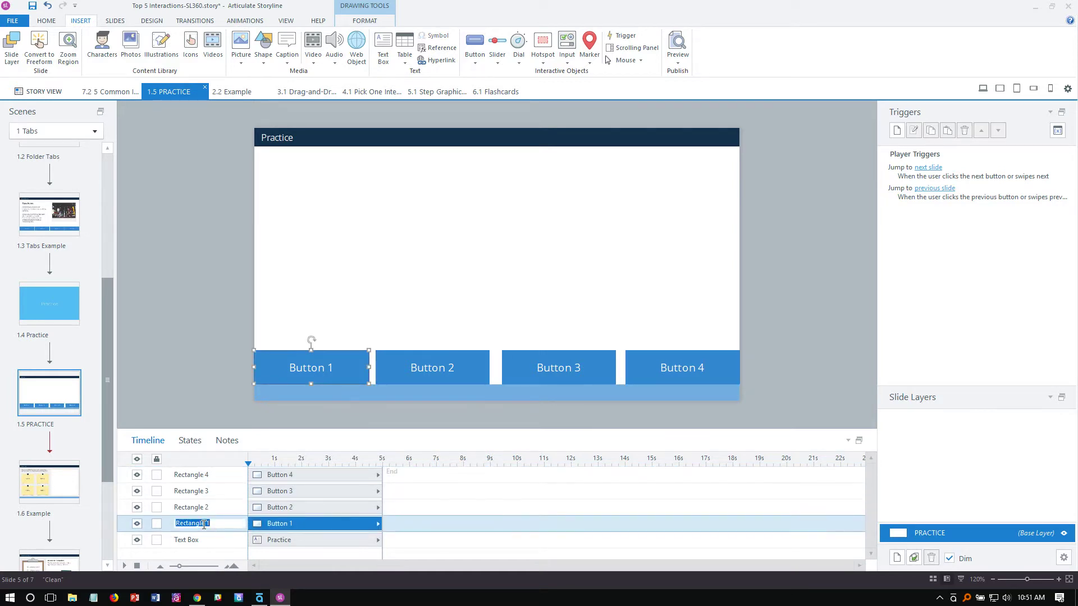
type("Button-01")
left_click(203, 508)
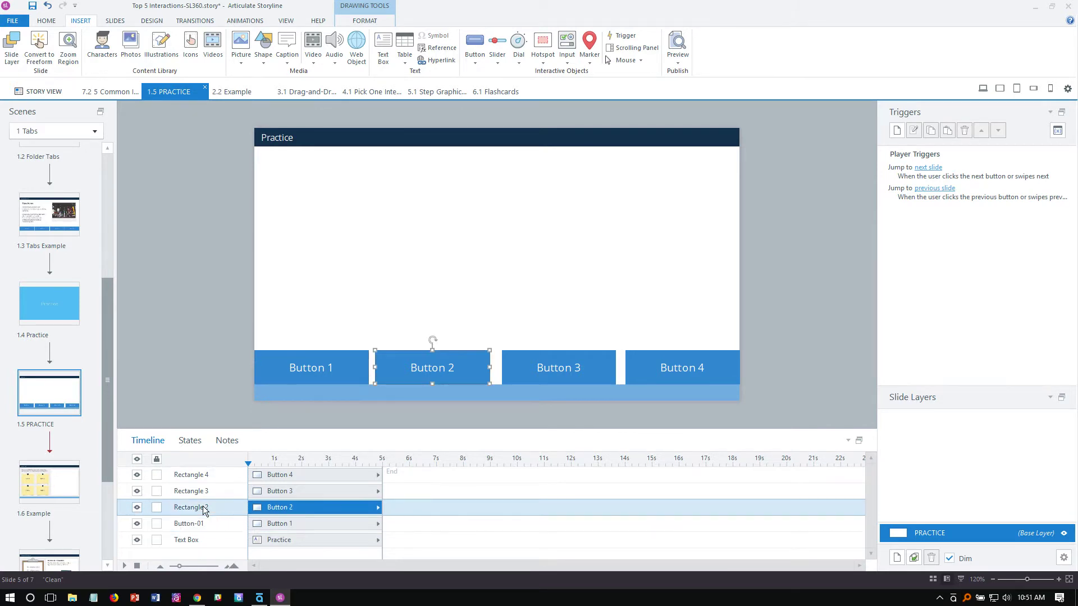
double_click(203, 507)
type("Button-02")
key("Return")
Rename the Button 3 rectangle as Button-03 and the Button 4 rectangle as Button-04 in the timeline.
double_click(191, 491)
type("Button-01")
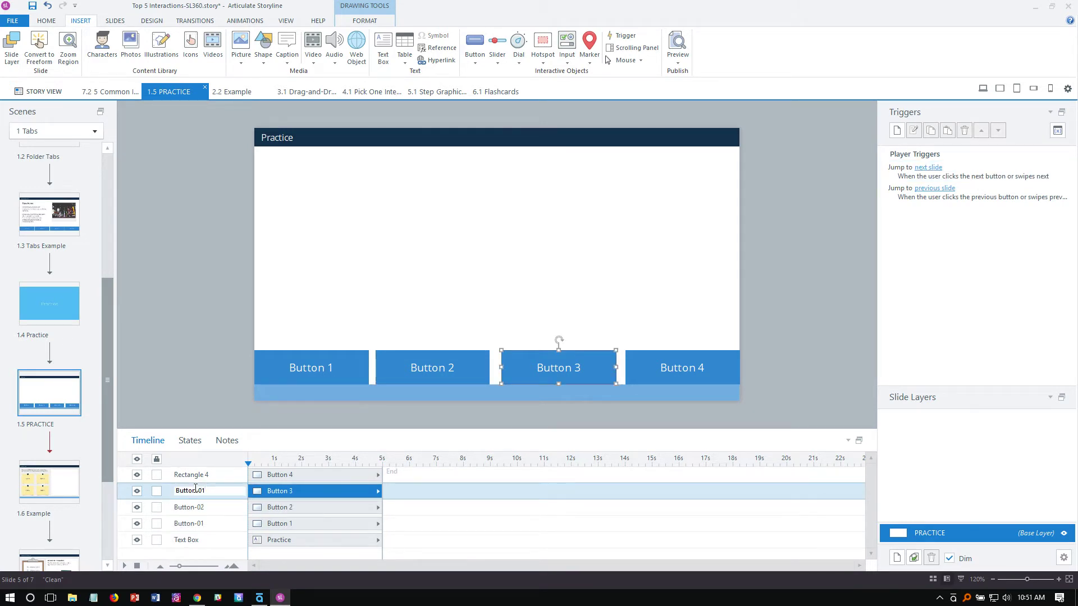
key("BackSpace")
type("3")
key("Return")
double_click(205, 475)
key("ctrl+v")
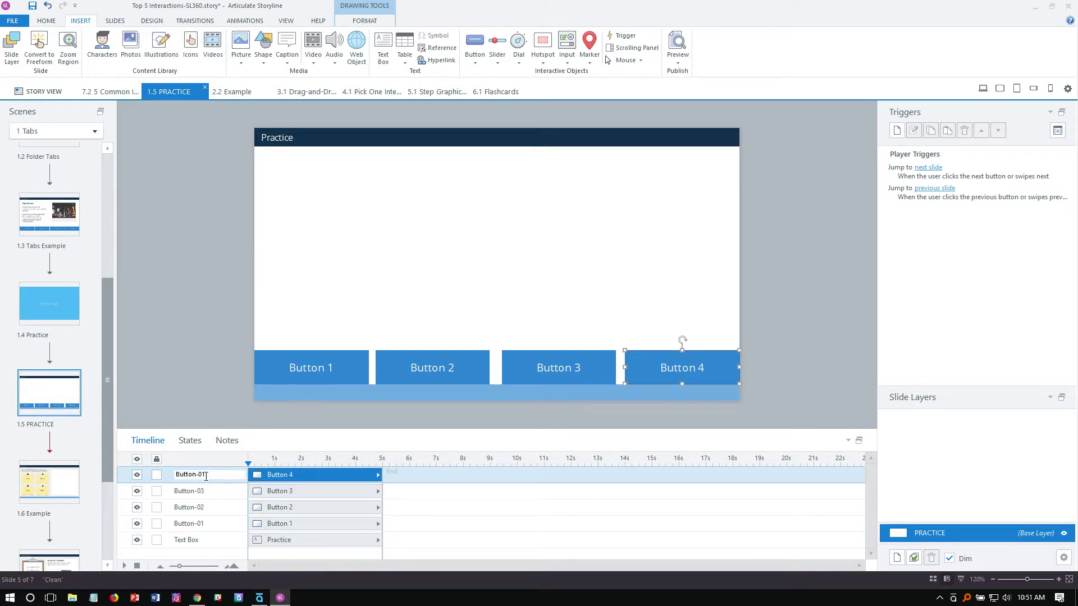
key("BackSpace")
type("4")
left_click(265, 473)
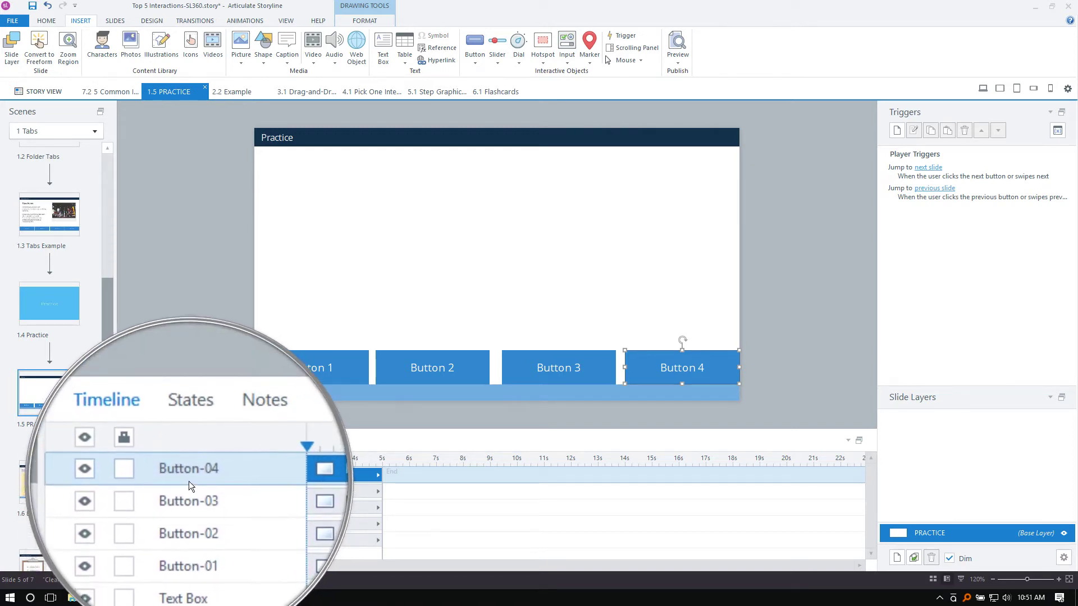
left_click(191, 507)
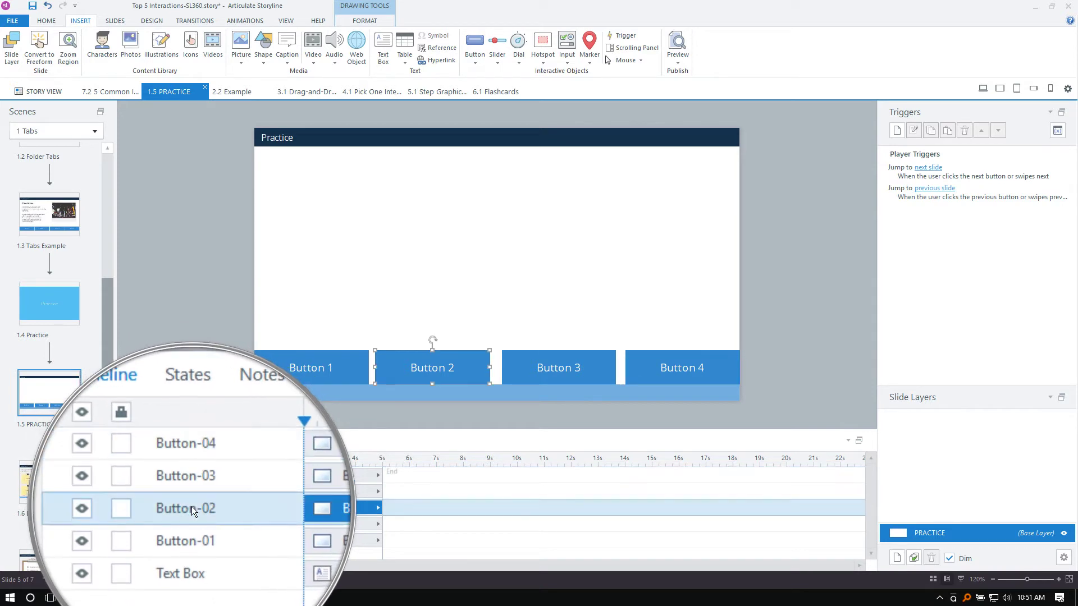
left_click(196, 480)
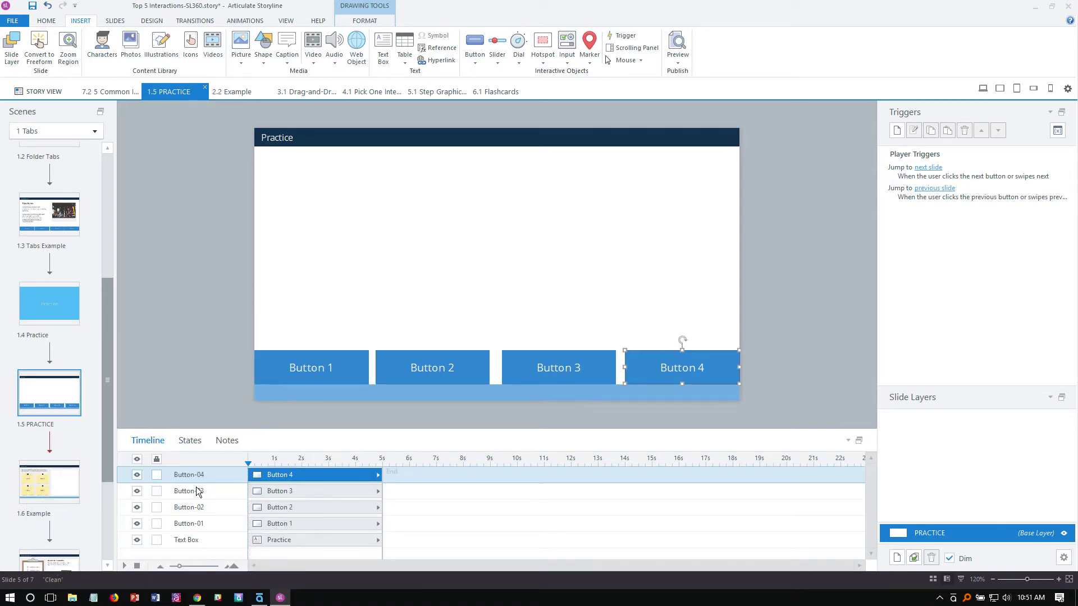
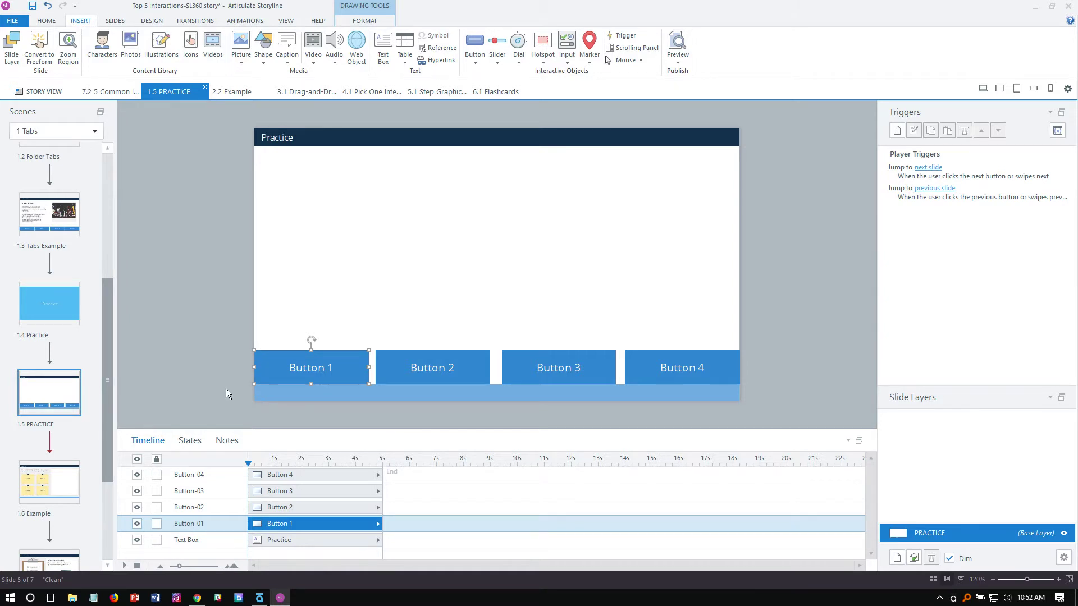
Open Button 1's states for editing and add the built-in Hover state.
left_click(190, 442)
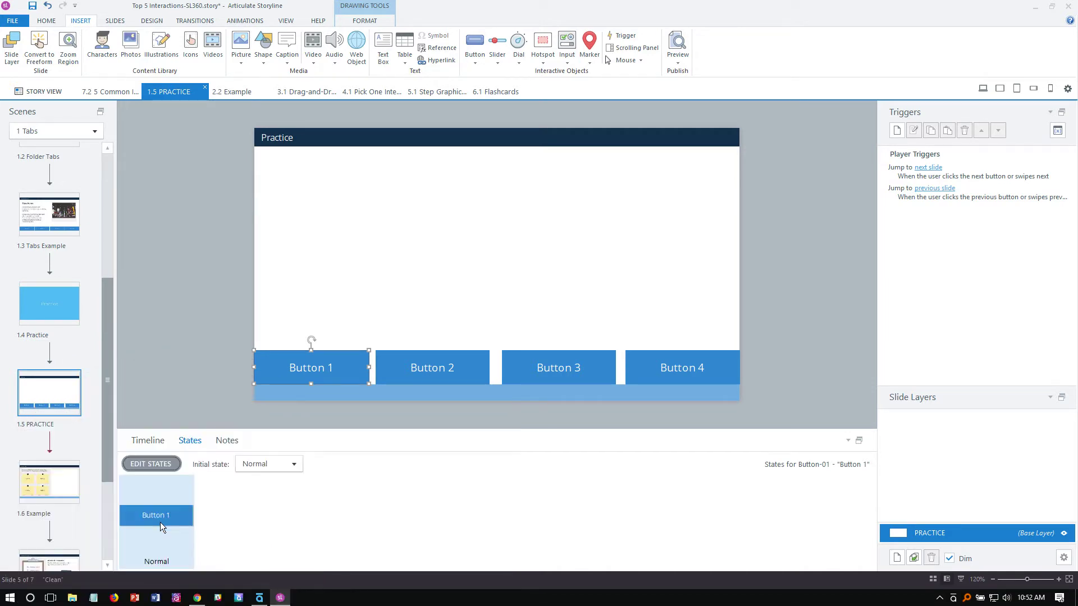
left_click(151, 464)
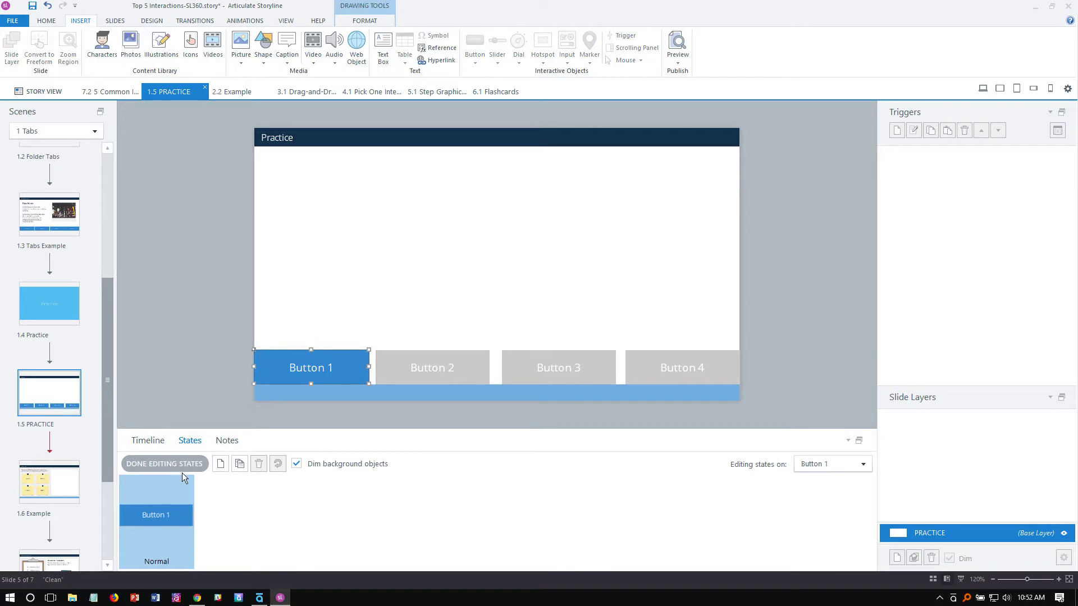
left_click(219, 468)
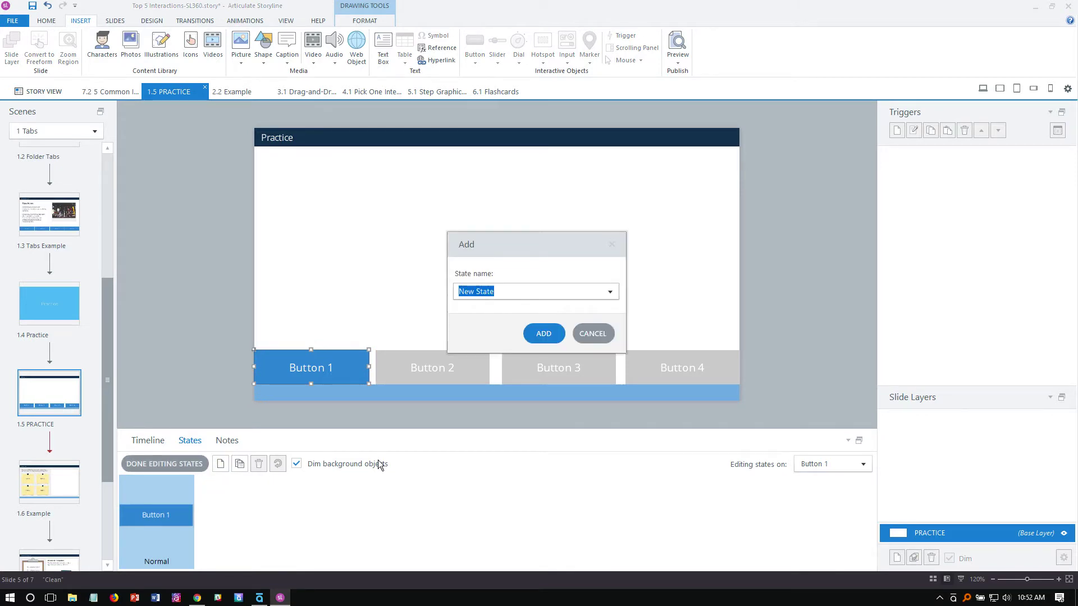
left_click(609, 292)
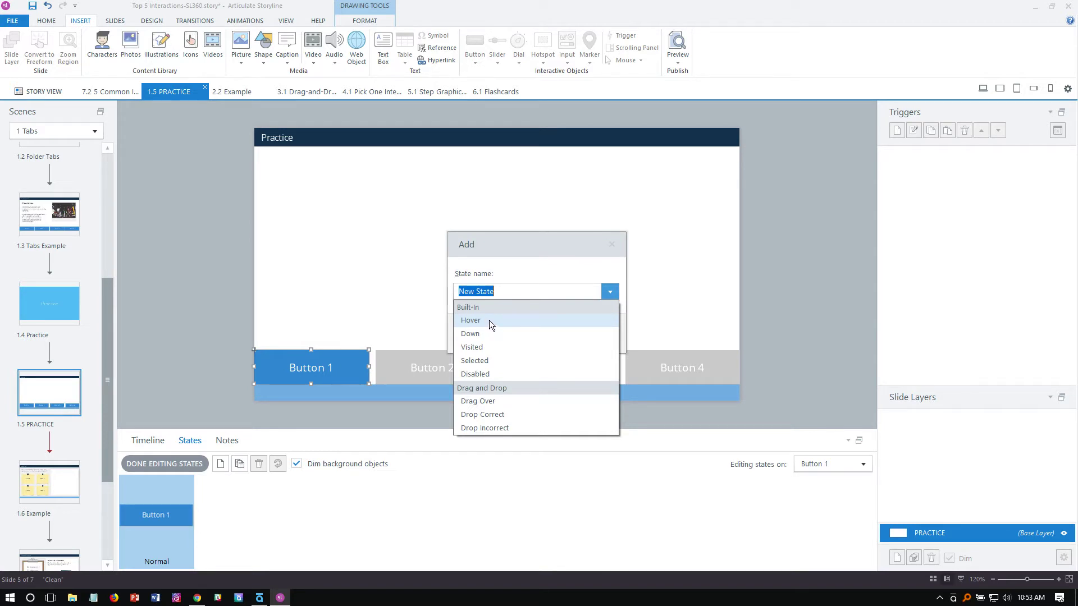
left_click(490, 320)
left_click(540, 336)
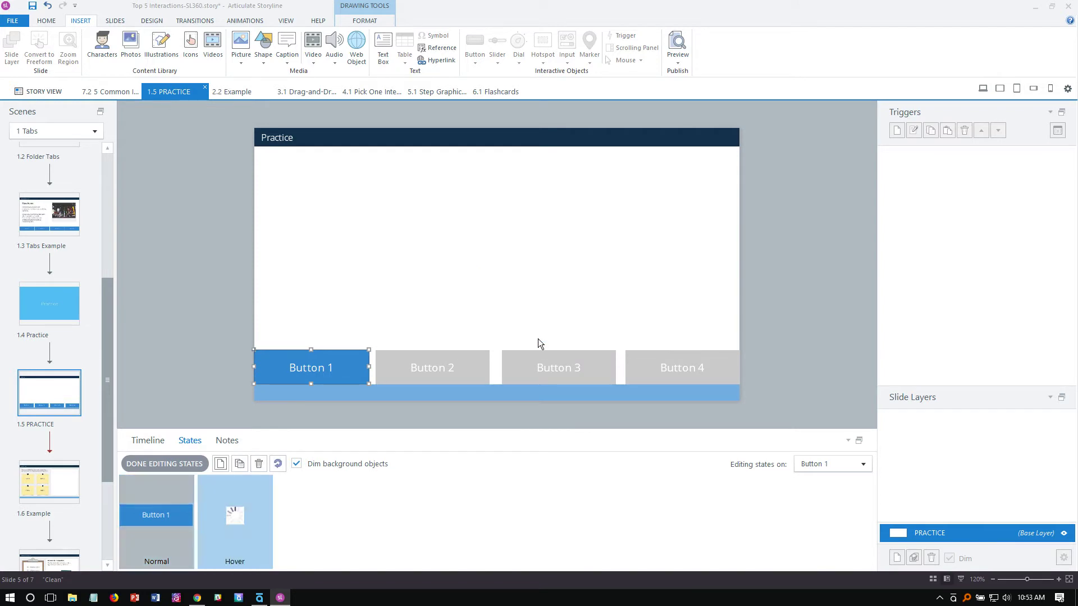
Fill Button 1's Hover state with a pale blue theme color.
left_click(173, 529)
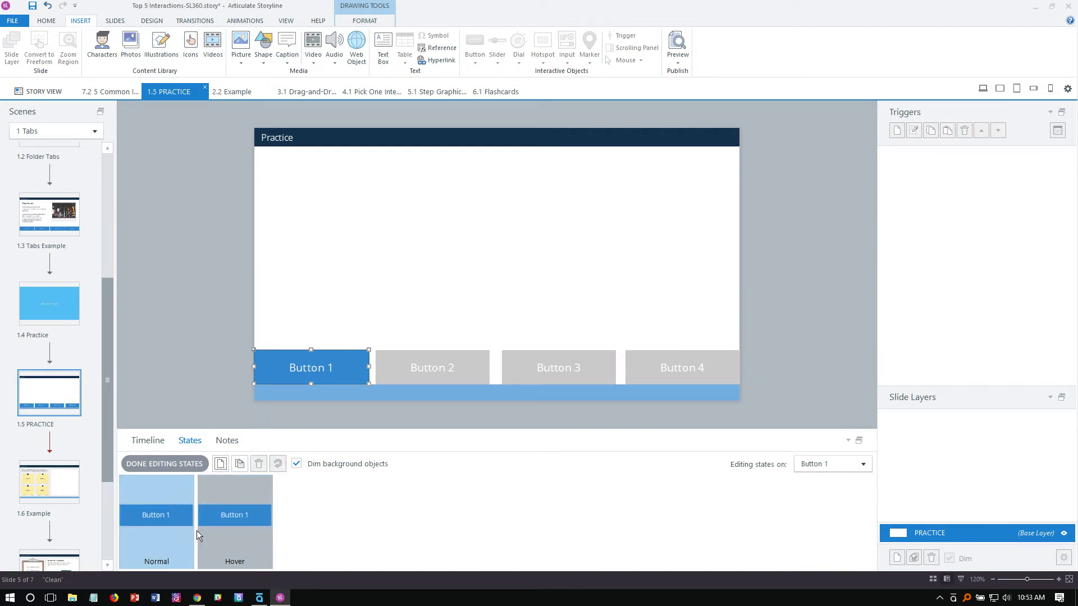
left_click(238, 530)
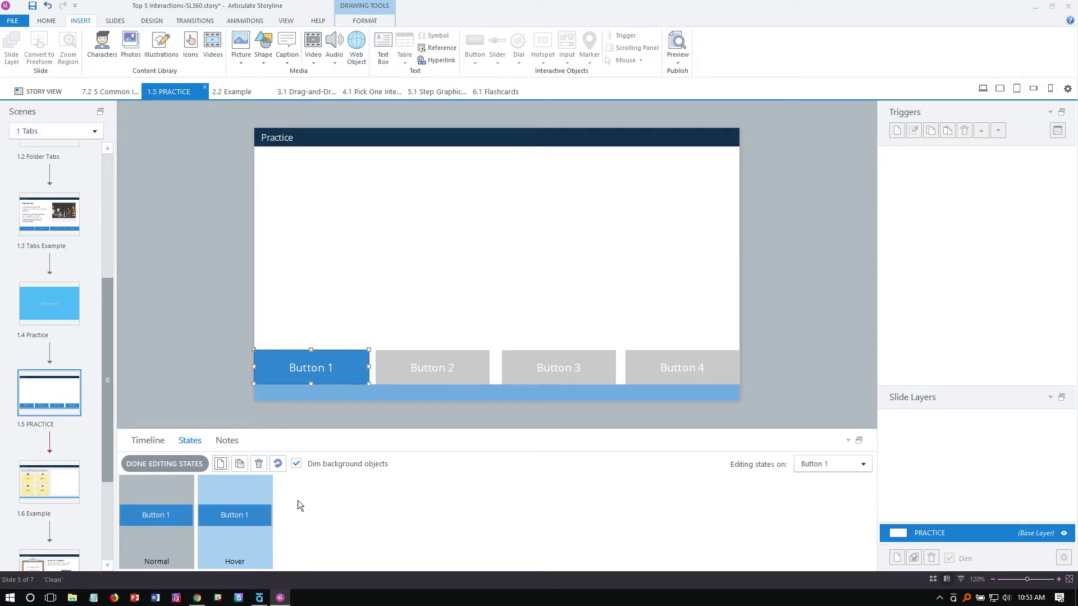
left_click(375, 22)
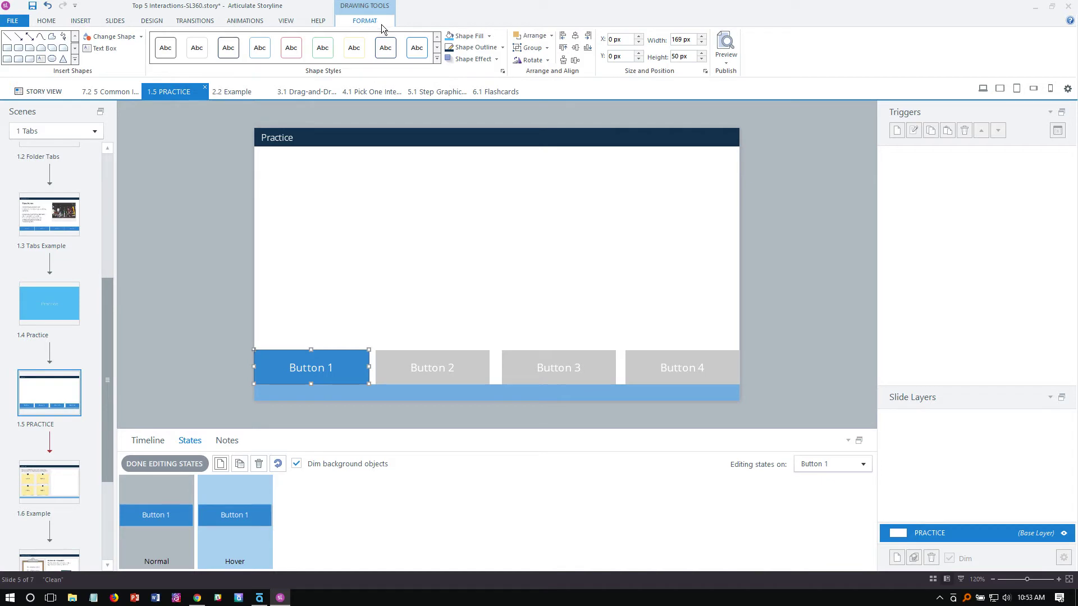
left_click(489, 36)
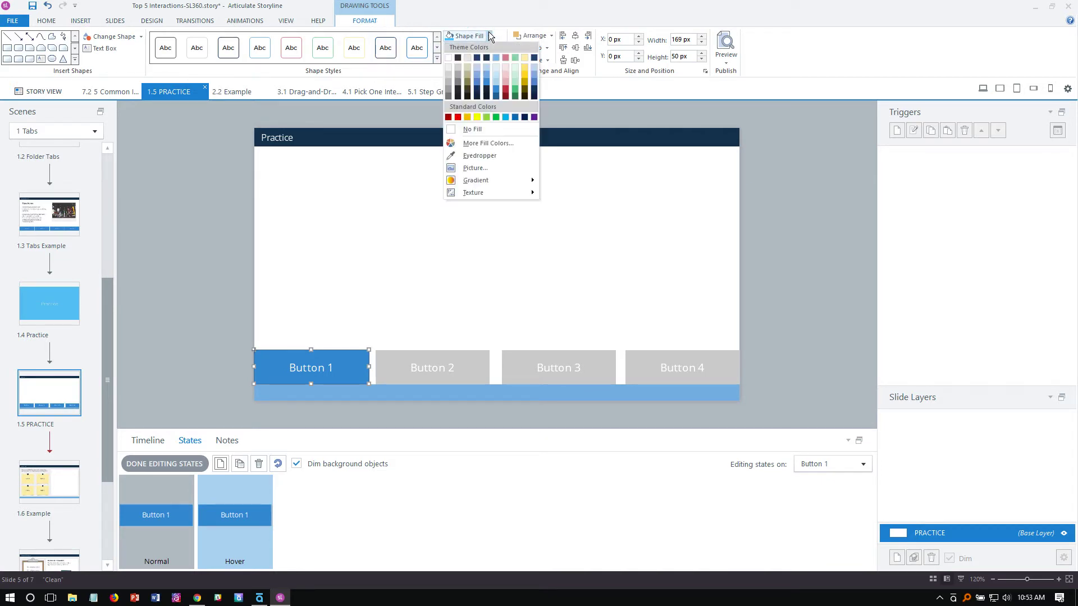
left_click(497, 81)
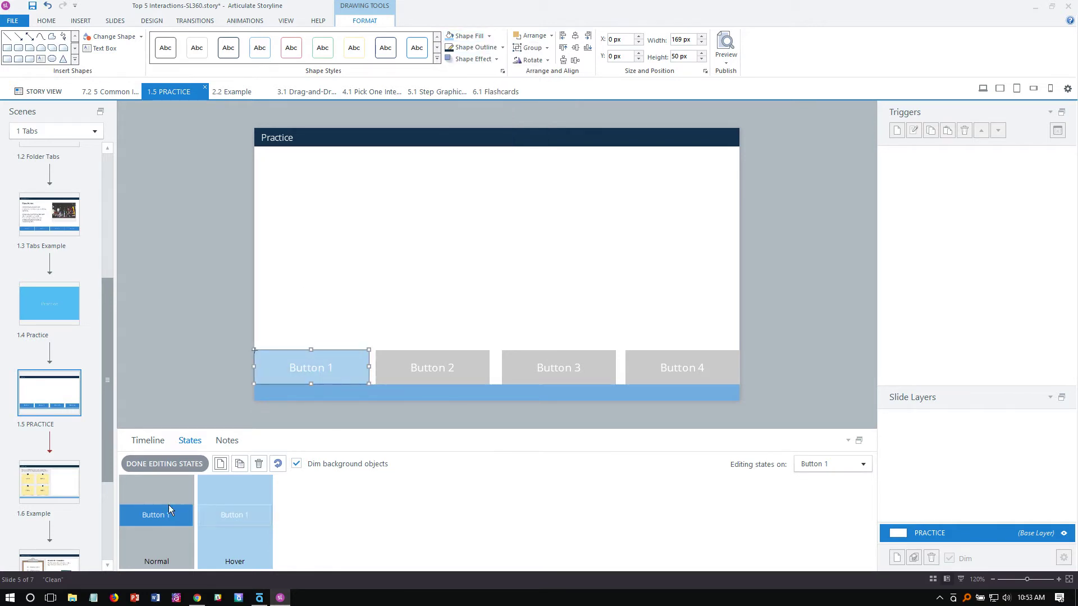
Fill Button 1's Normal state with a medium blue theme color, darker than the slide's footer bar.
left_click(160, 520)
left_click(489, 36)
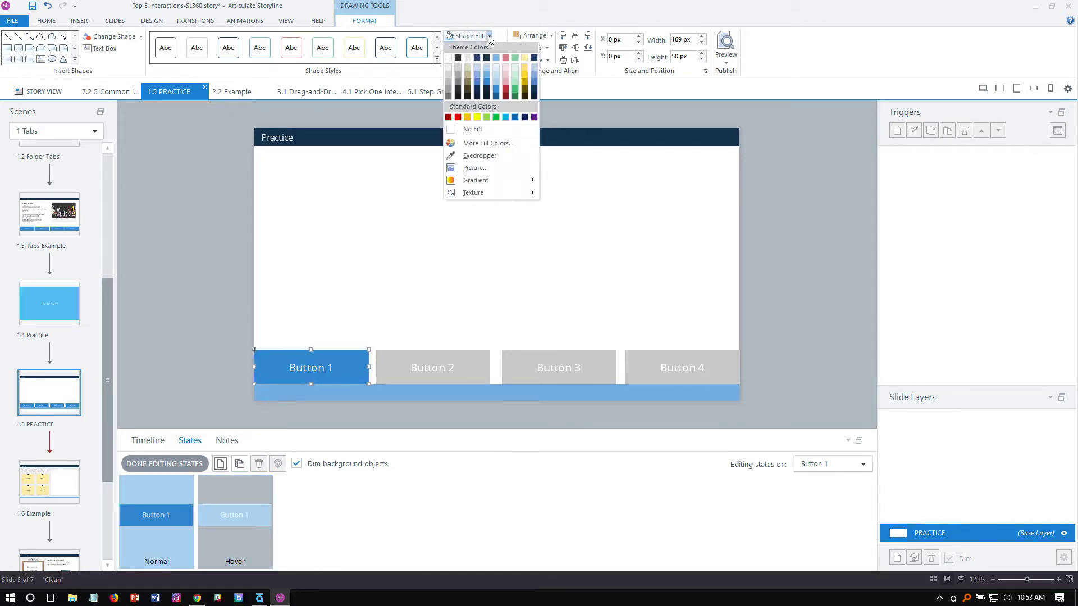
left_click(495, 59)
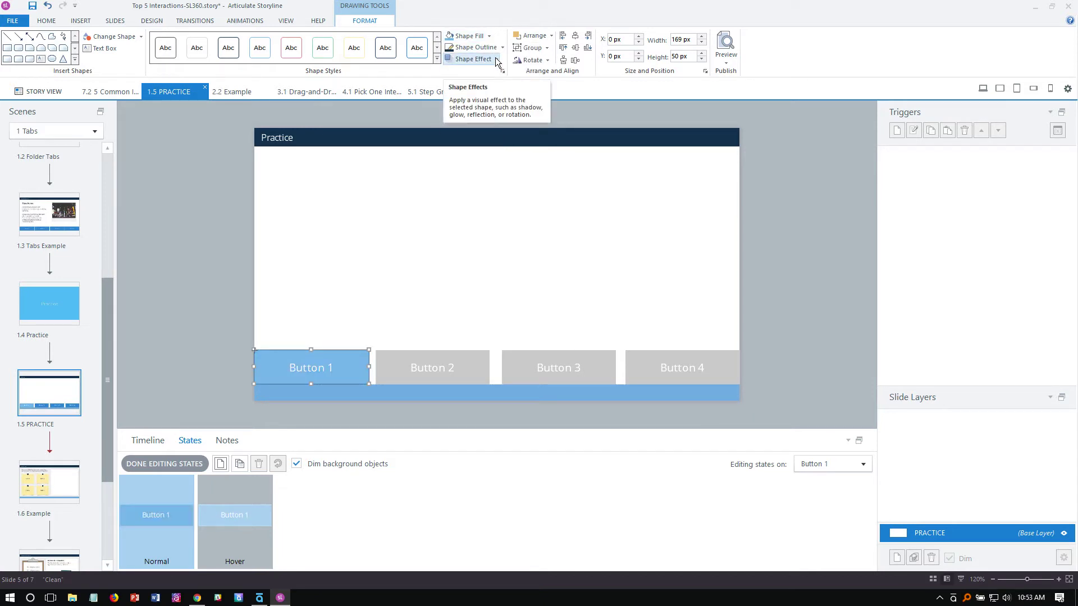
left_click(490, 36)
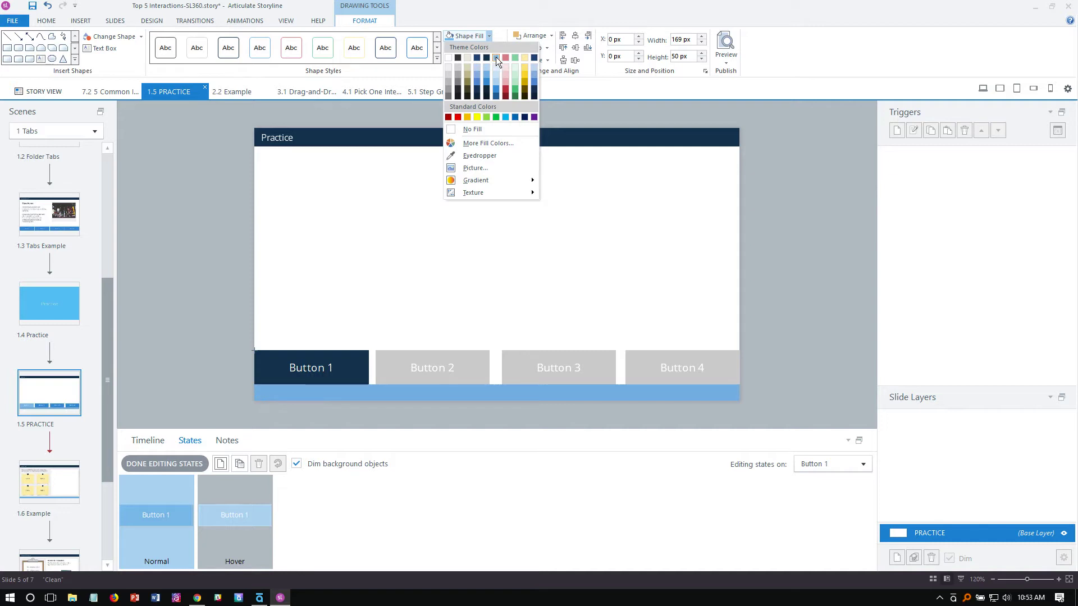
left_click(496, 88)
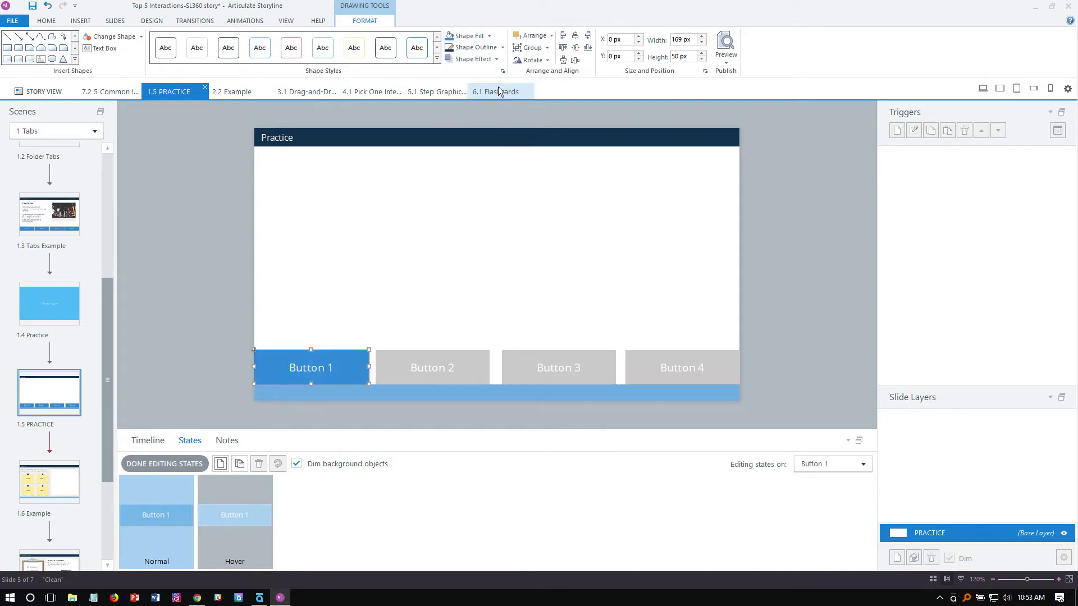
Add the built-in Selected state to Button 1.
left_click(213, 508)
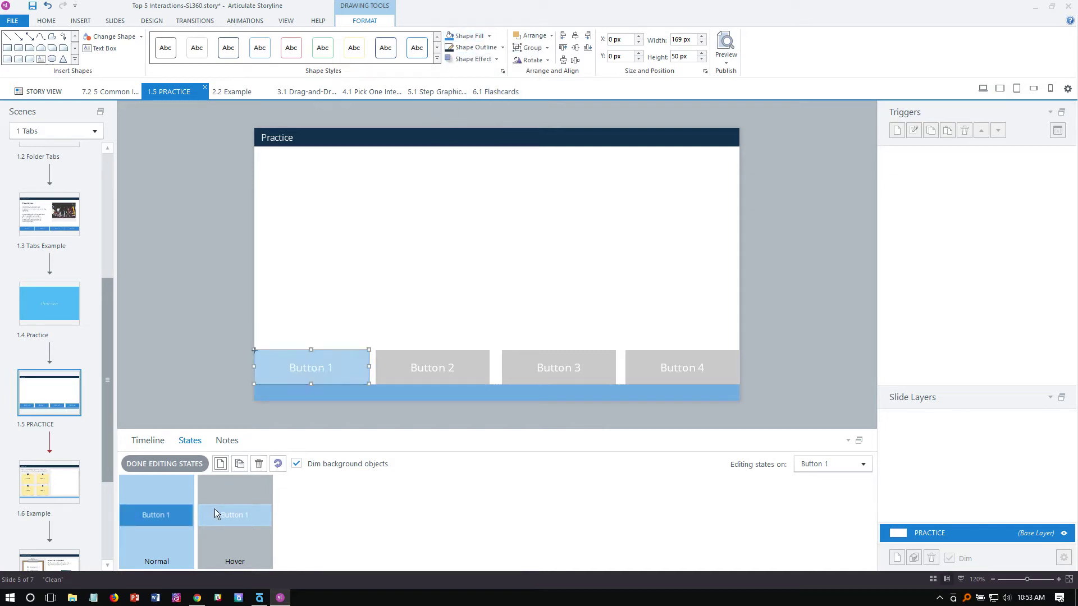
left_click(219, 465)
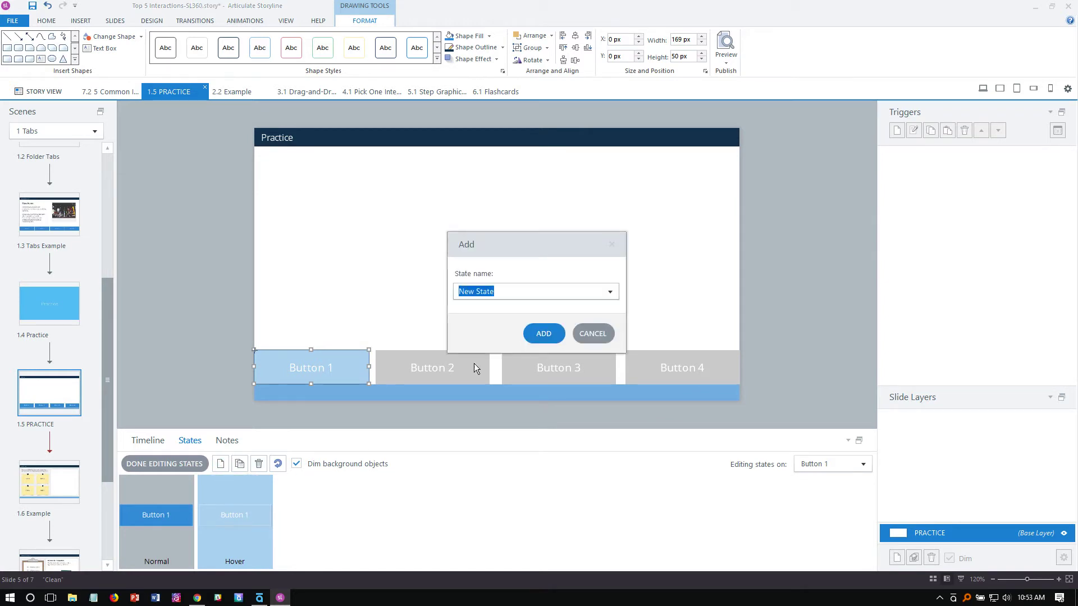
left_click(609, 289)
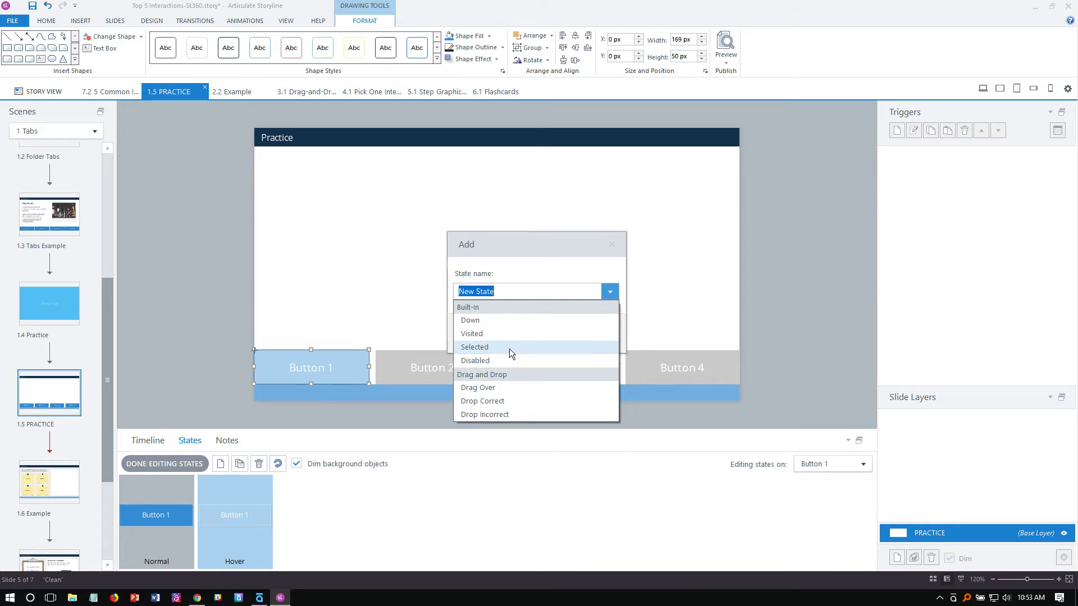
left_click(534, 258)
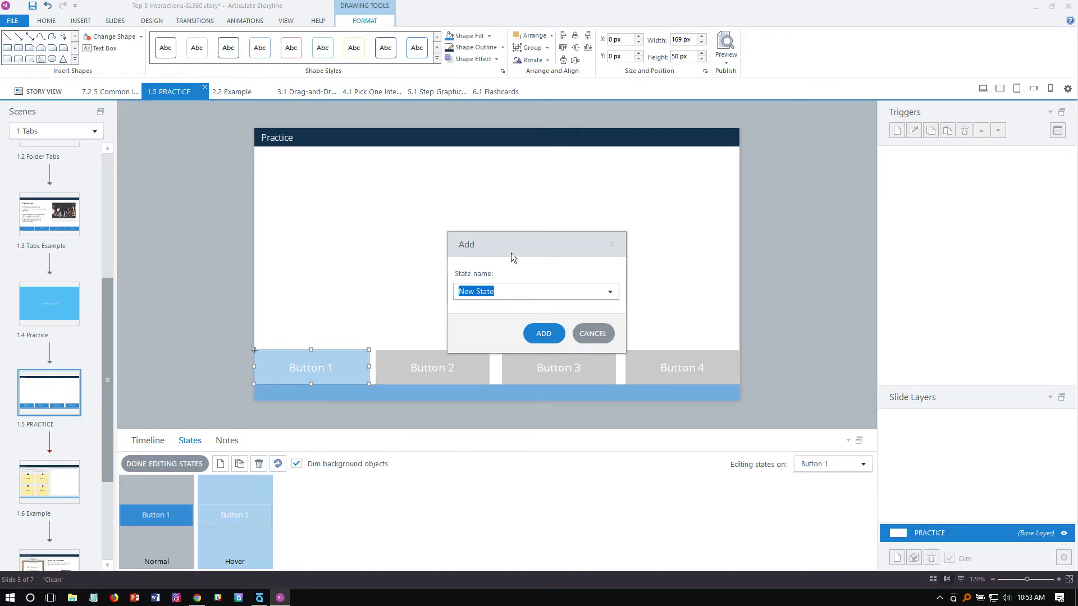
type("selected")
left_click(549, 337)
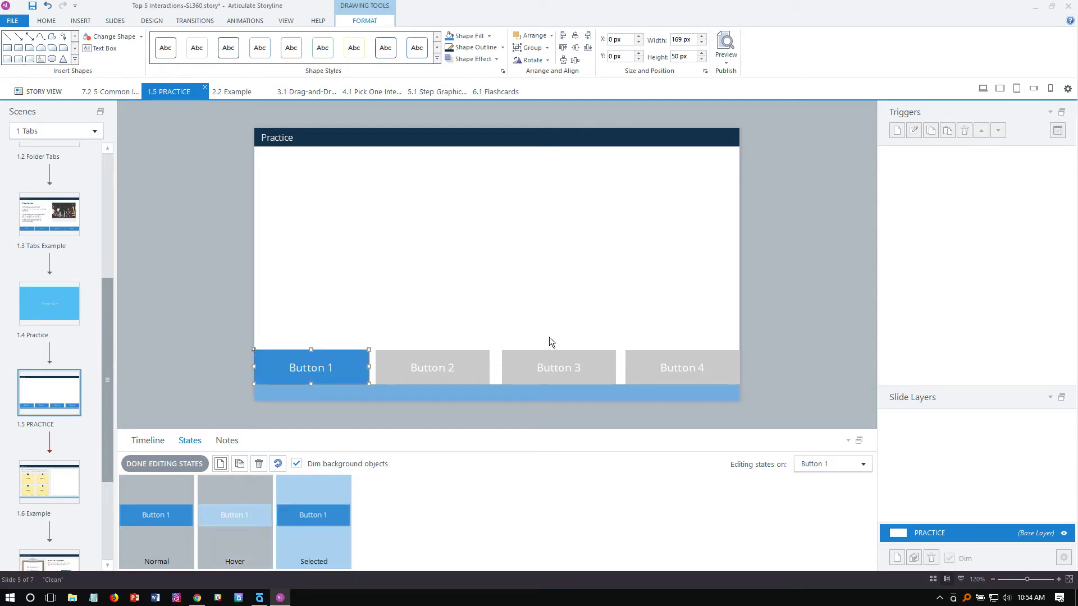
Fill Button 1's Selected state with a dark blue theme color and compare it with the Normal and Hover states.
left_click(489, 36)
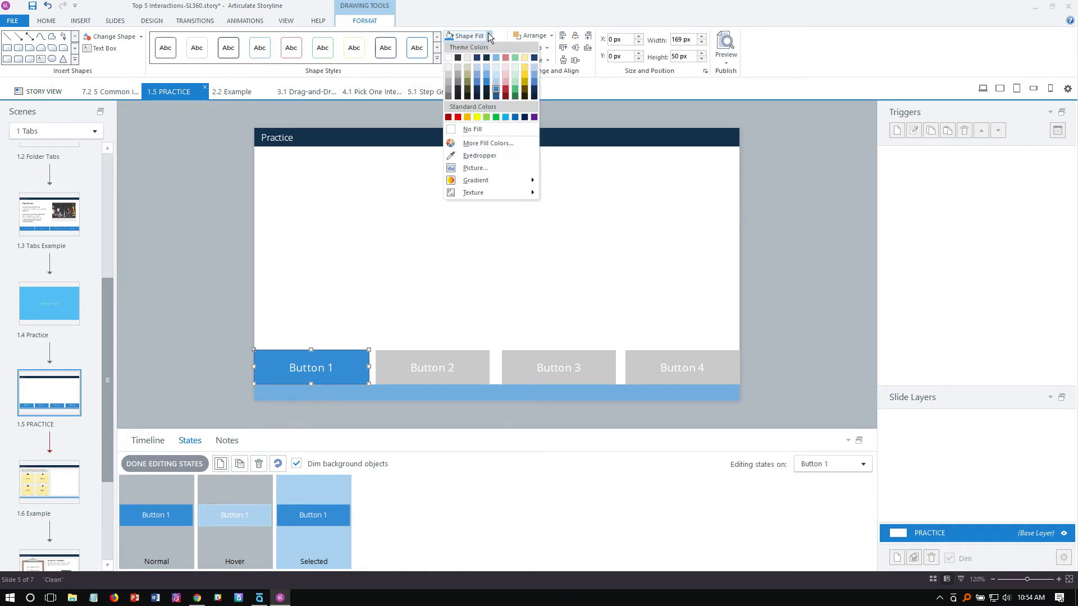
left_click(497, 96)
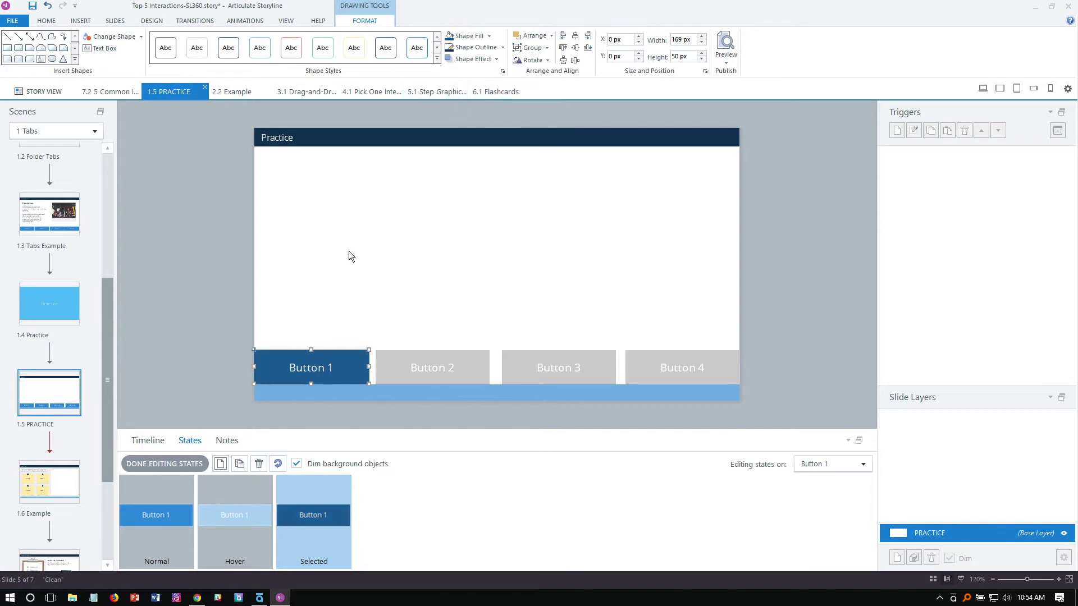
left_click(174, 523)
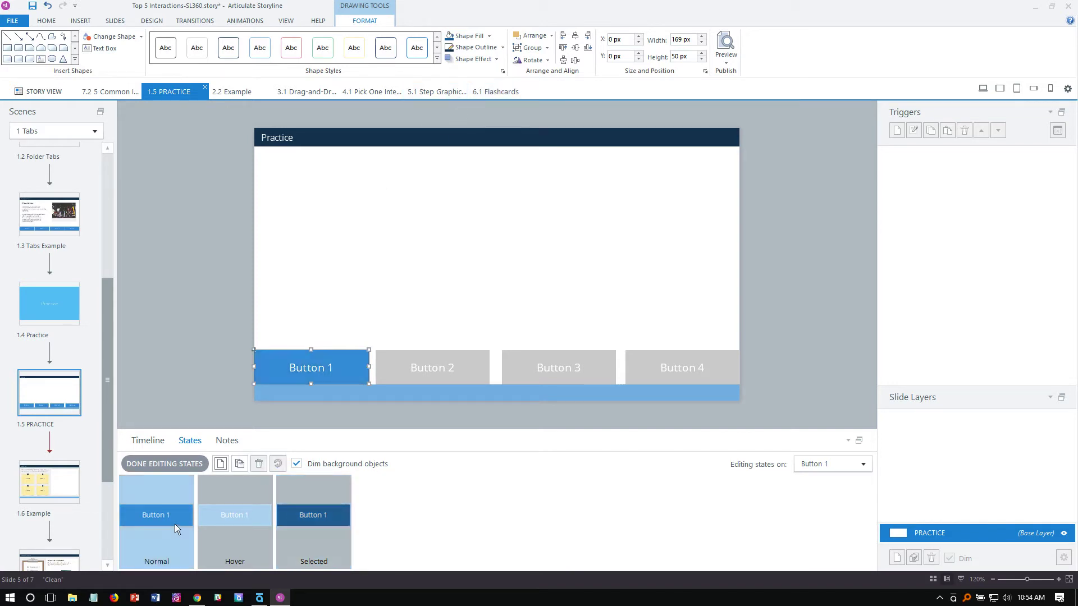
left_click(231, 514)
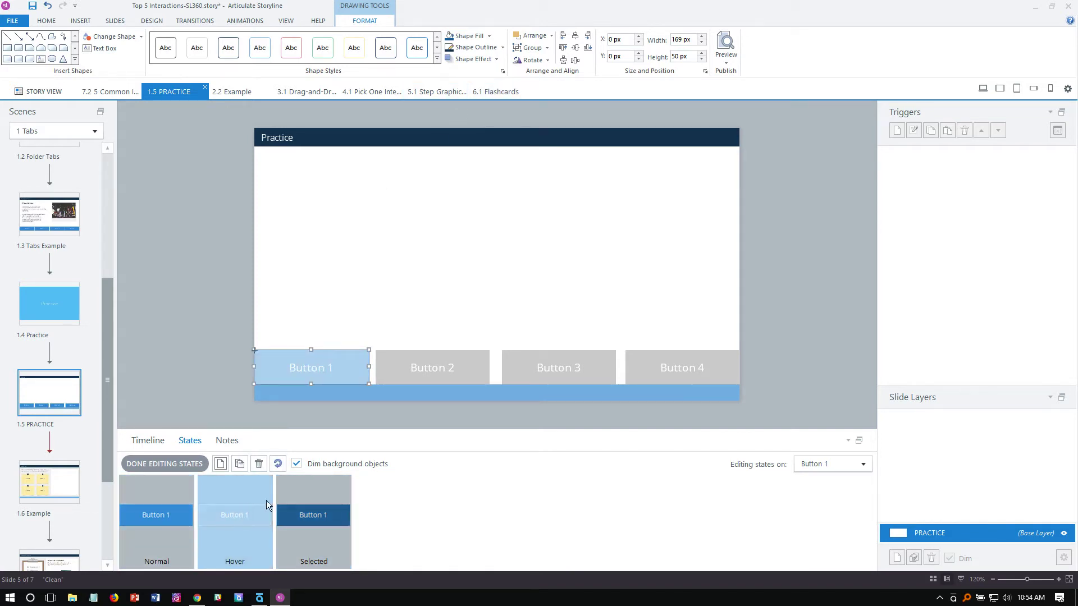
left_click(301, 496)
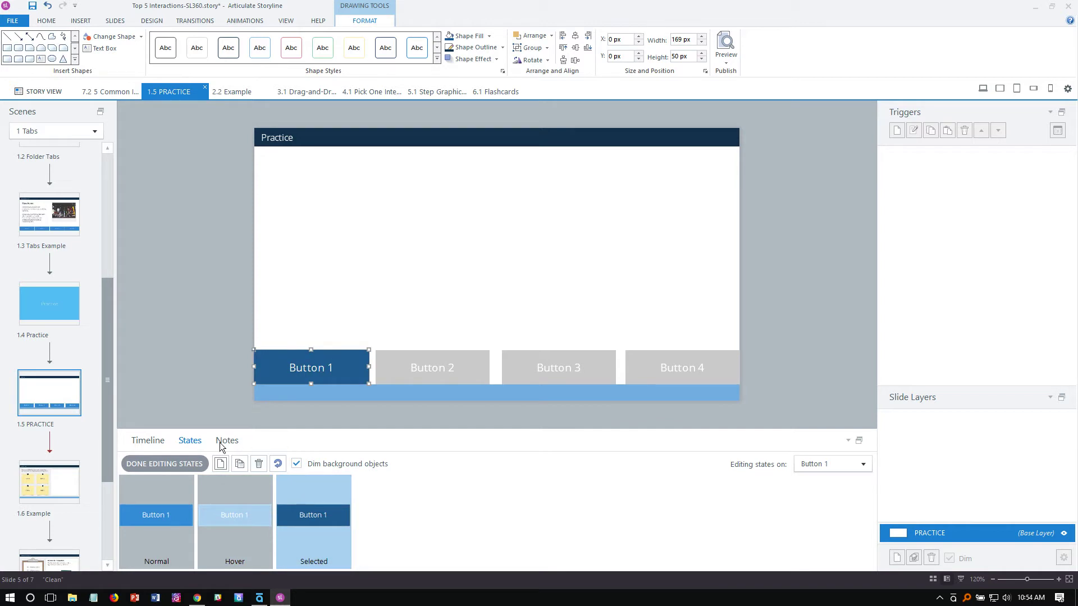
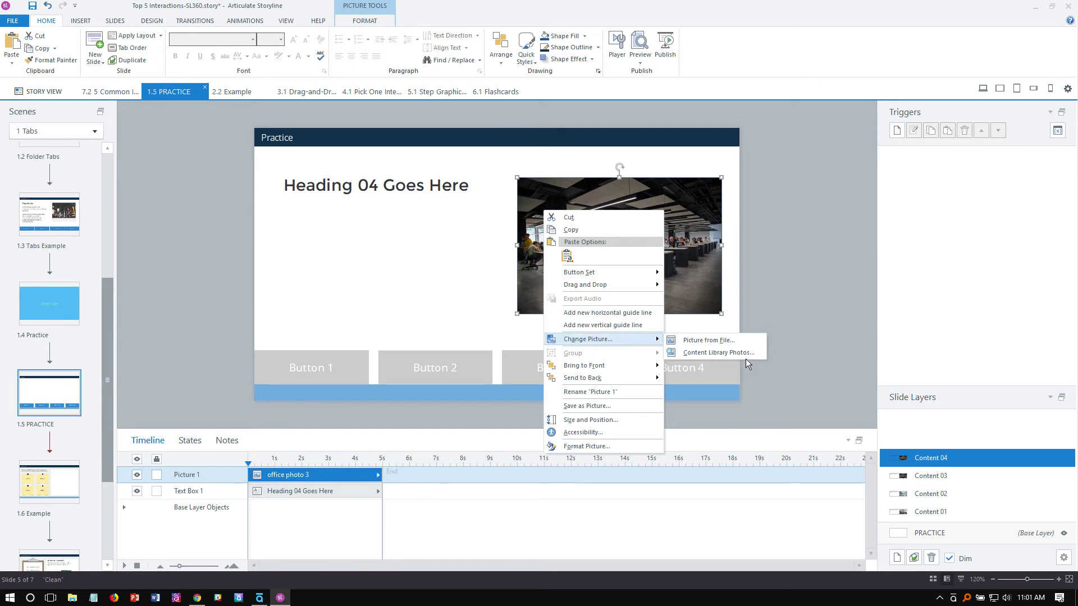
Replace the picture on the Content 04 layer with the Content Library office photo of people around papers and a laptop.
left_click(746, 352)
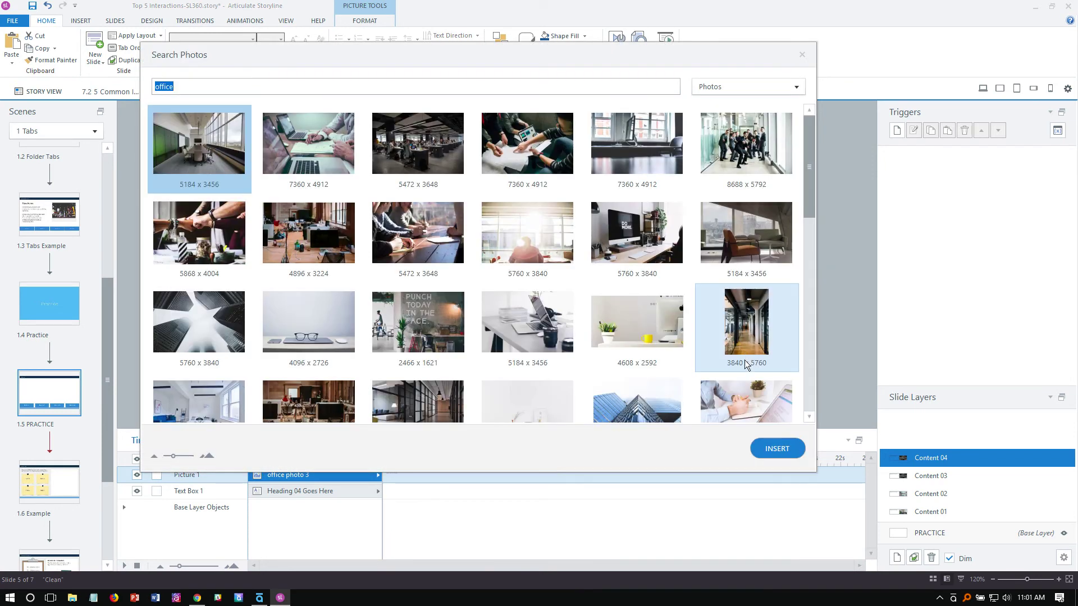
double_click(499, 134)
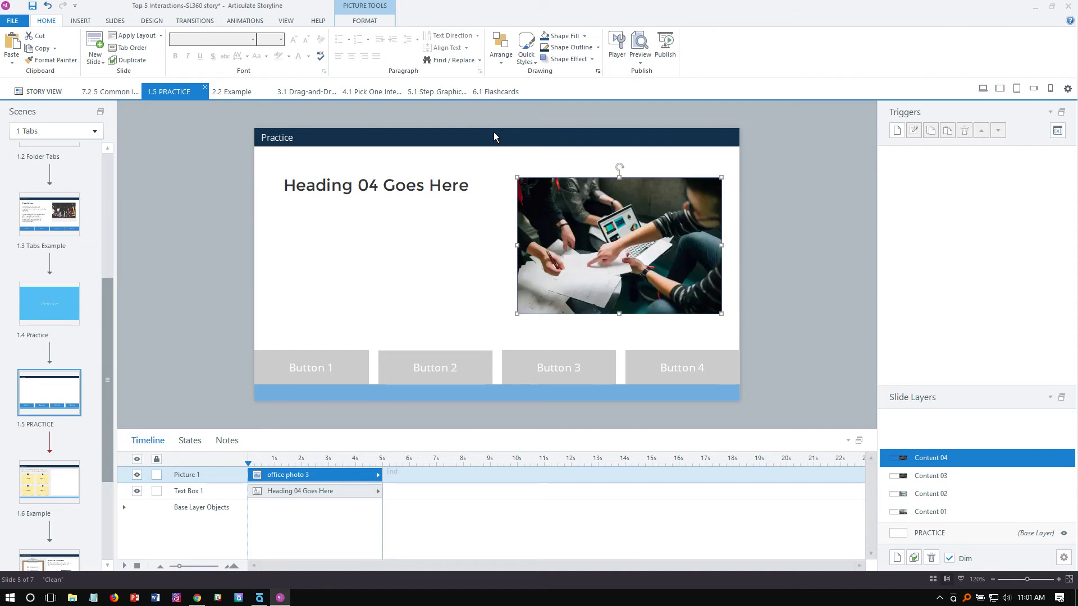
Review Button 1's states on the base layer and the contents of the Content 01 to Content 04 layers.
left_click(958, 533)
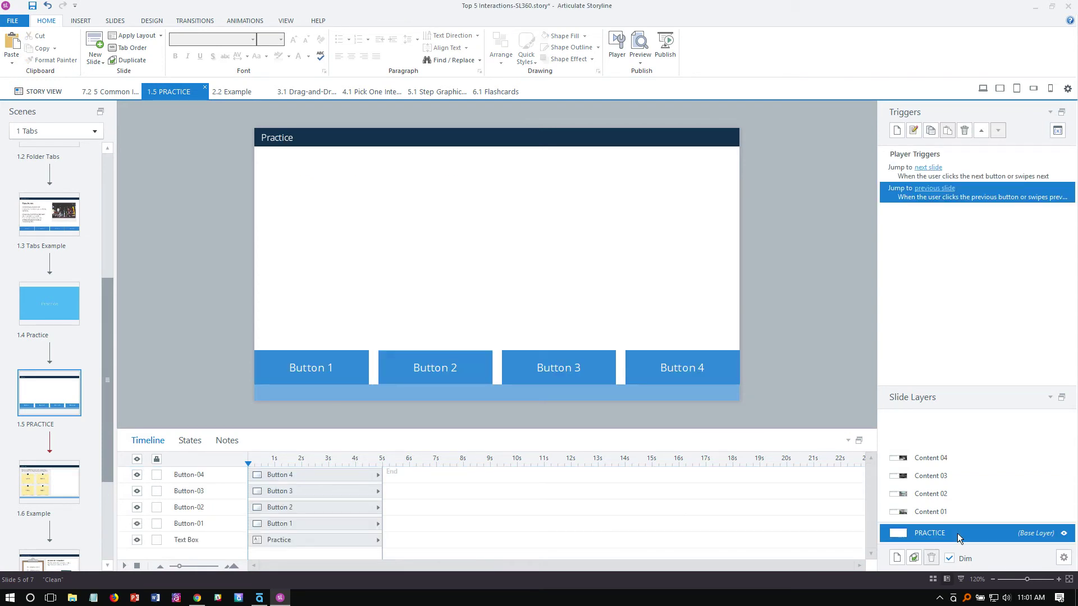
left_click(308, 372)
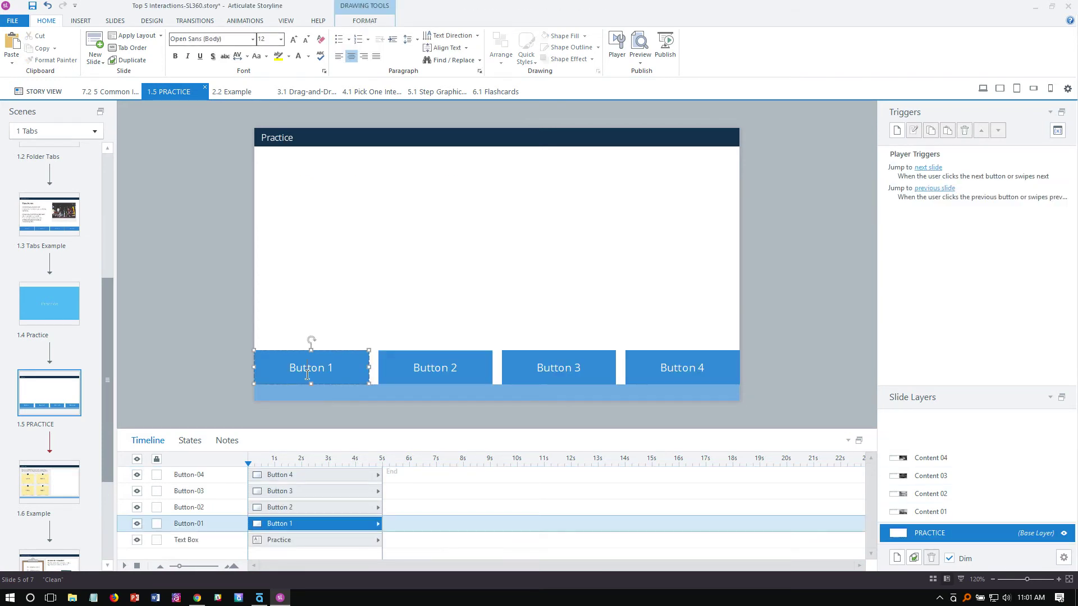
left_click(189, 441)
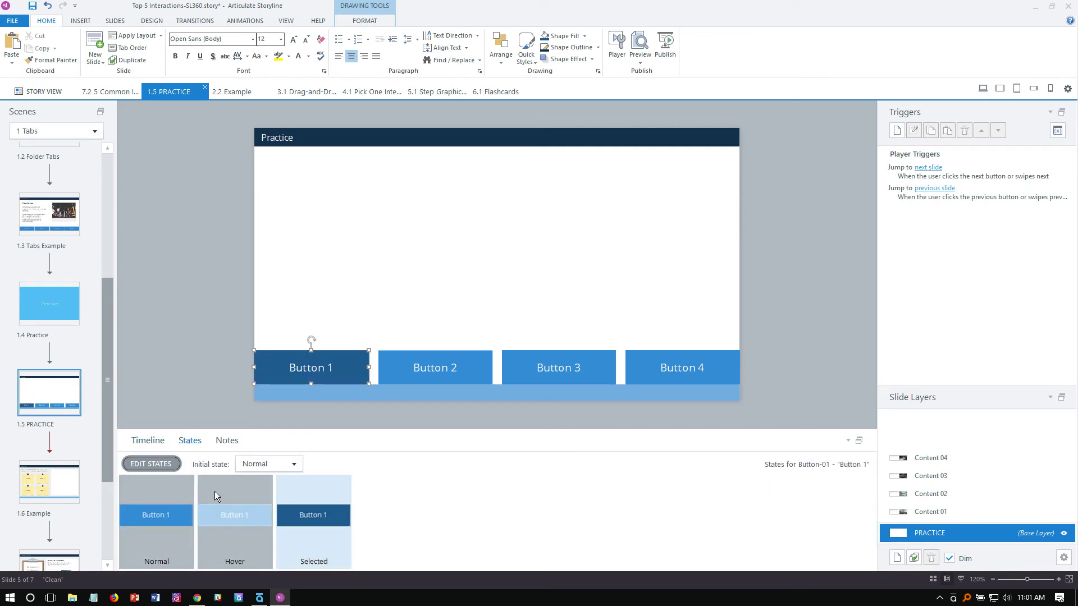
left_click(141, 442)
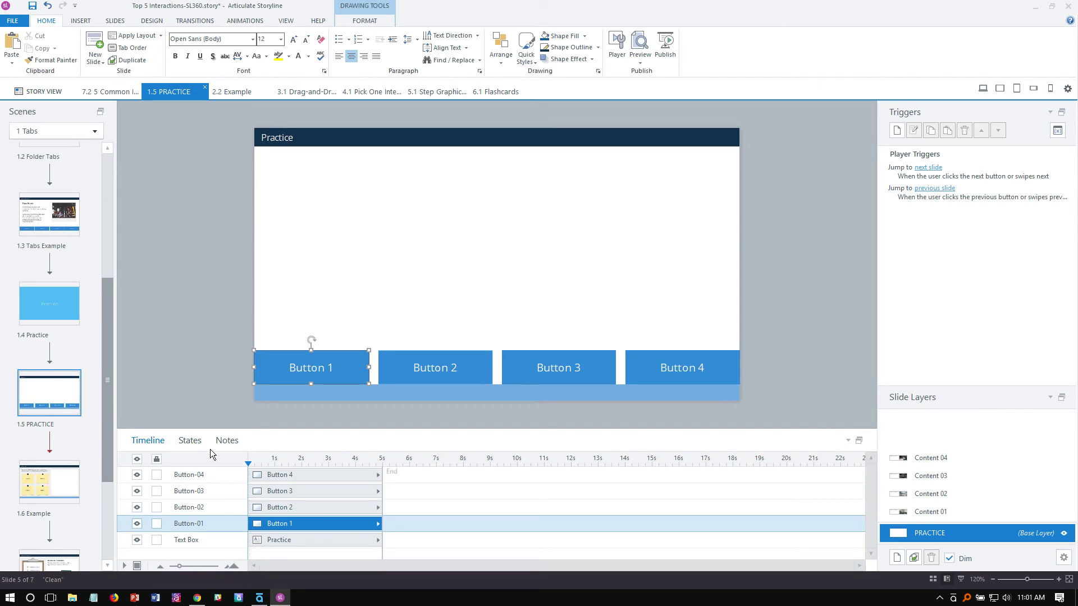
left_click(943, 513)
left_click(939, 494)
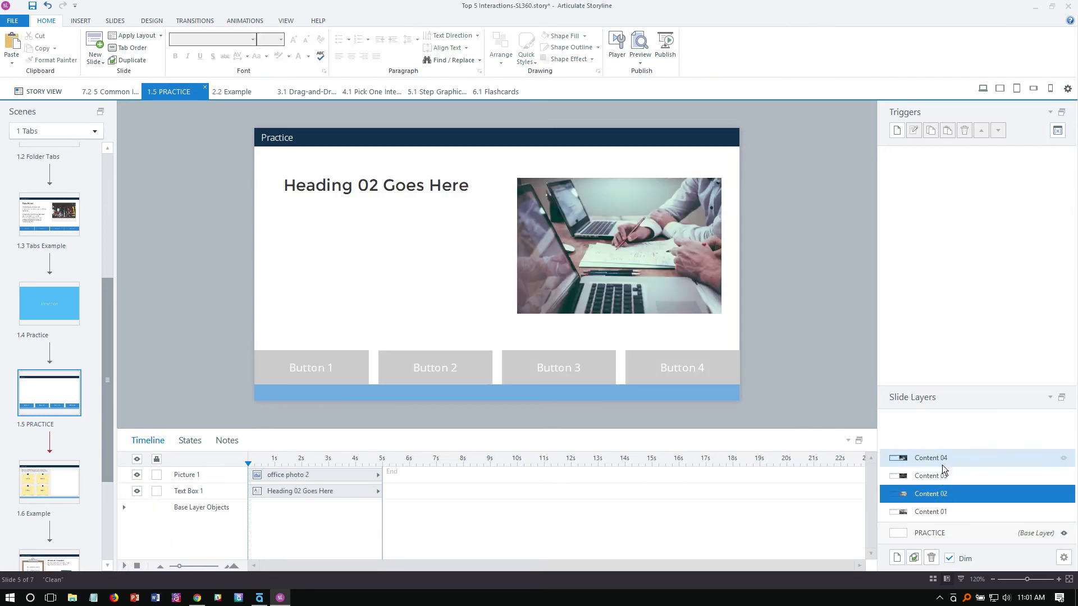
left_click(938, 458)
left_click(937, 476)
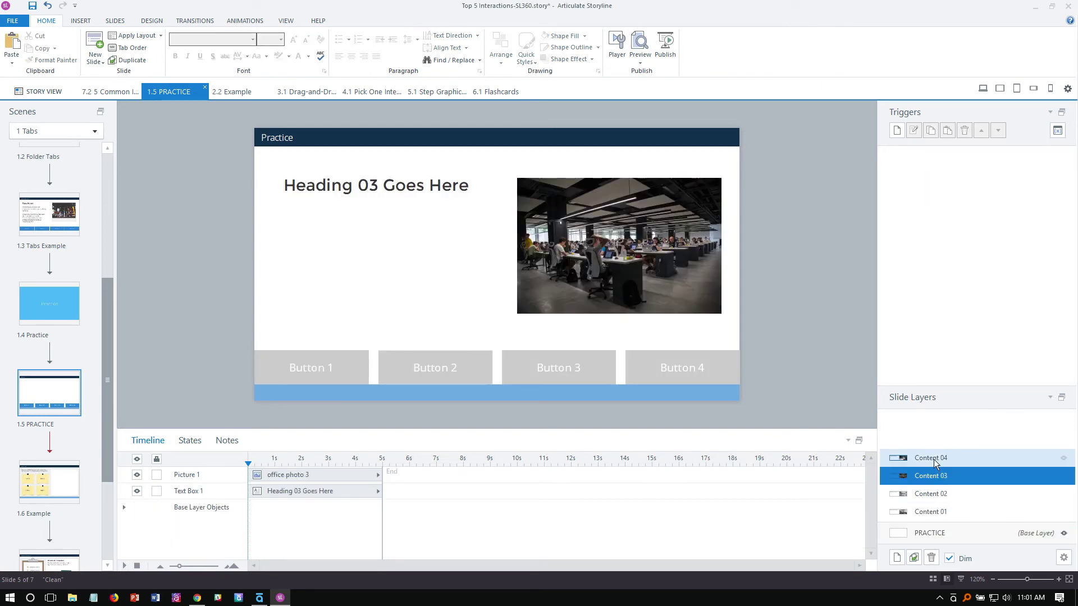
left_click(934, 459)
left_click(957, 535)
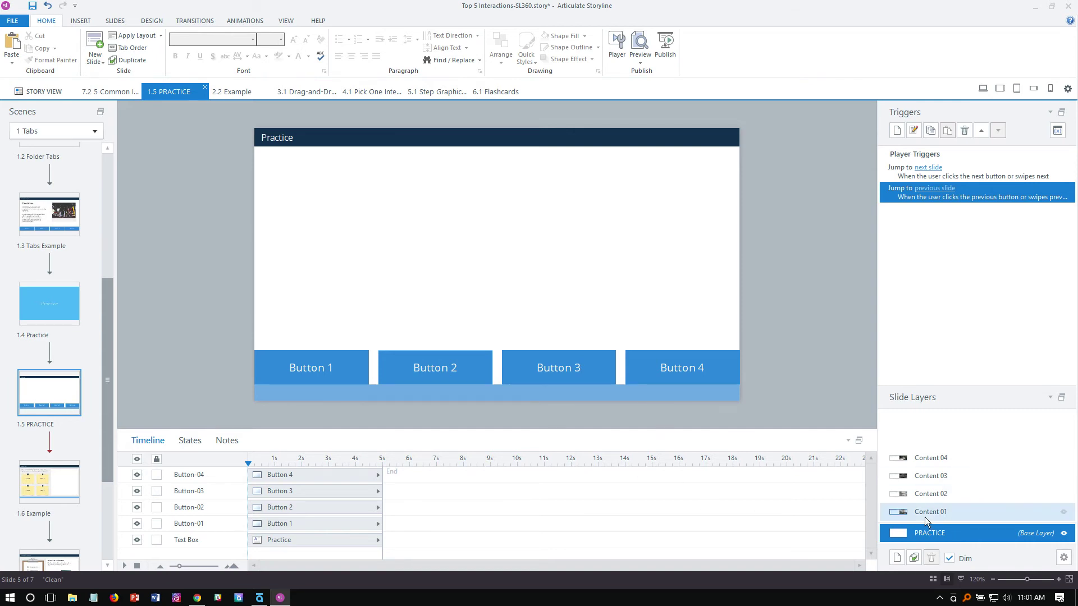
Add a trigger to Button 1 that shows layer Content 01 when the user clicks Button-01.
left_click(345, 352)
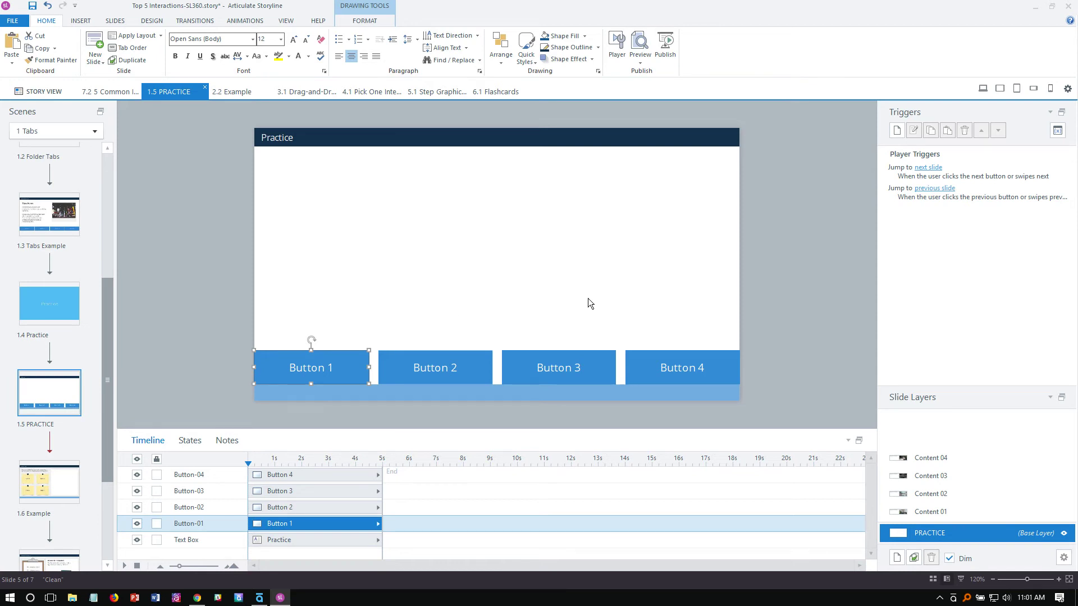
left_click(896, 132)
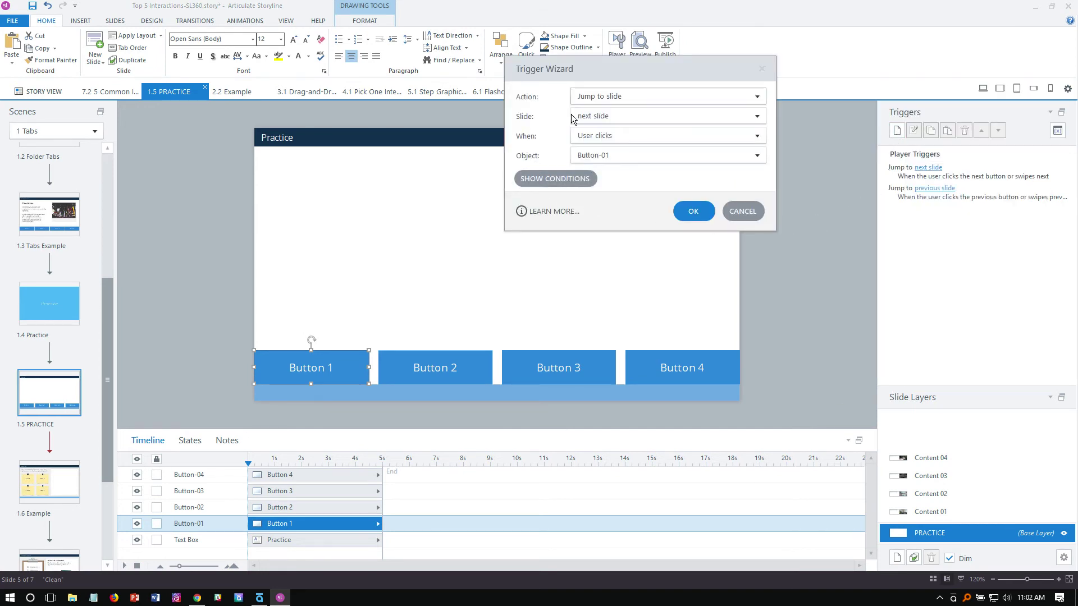
left_click(616, 96)
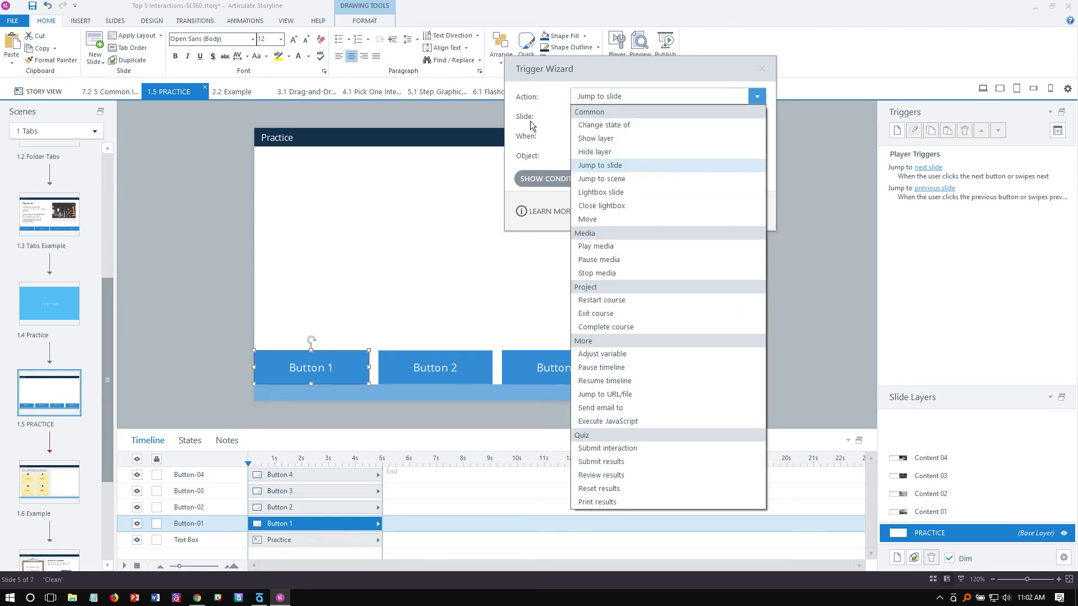
left_click(610, 141)
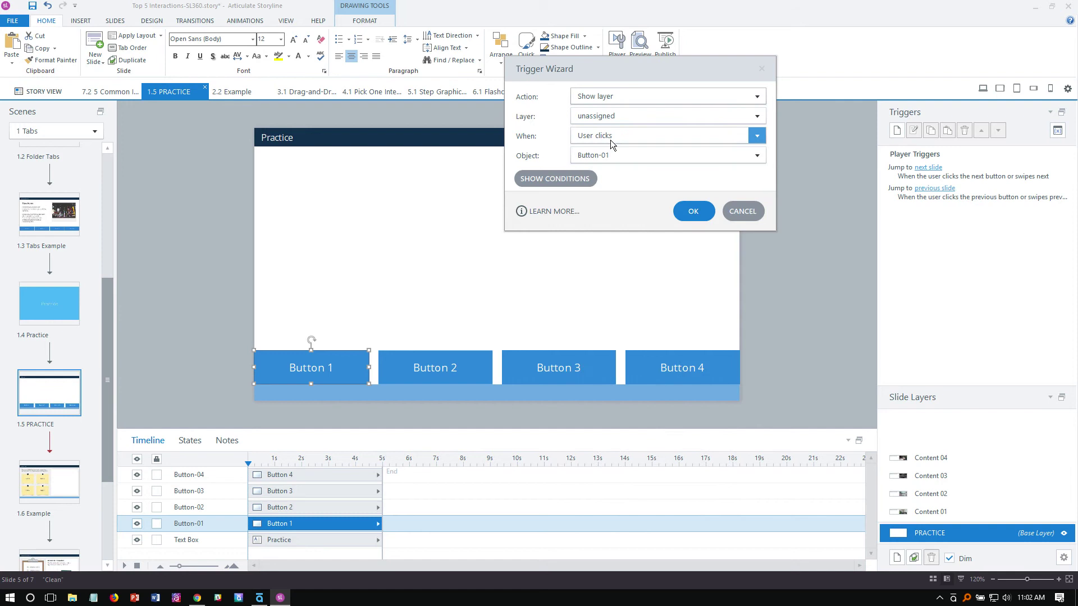
left_click(591, 118)
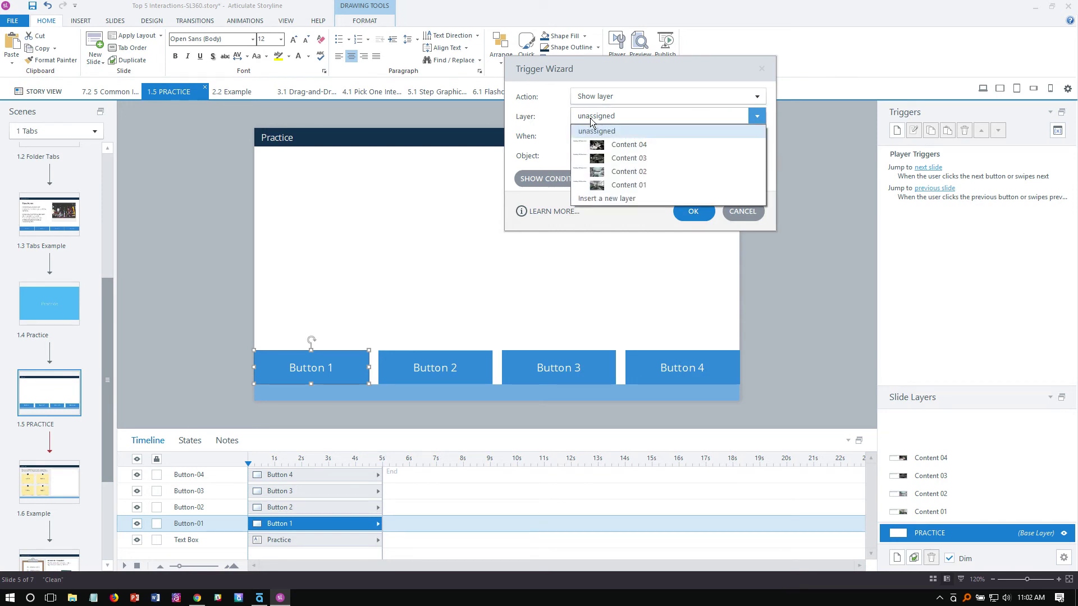
left_click(657, 181)
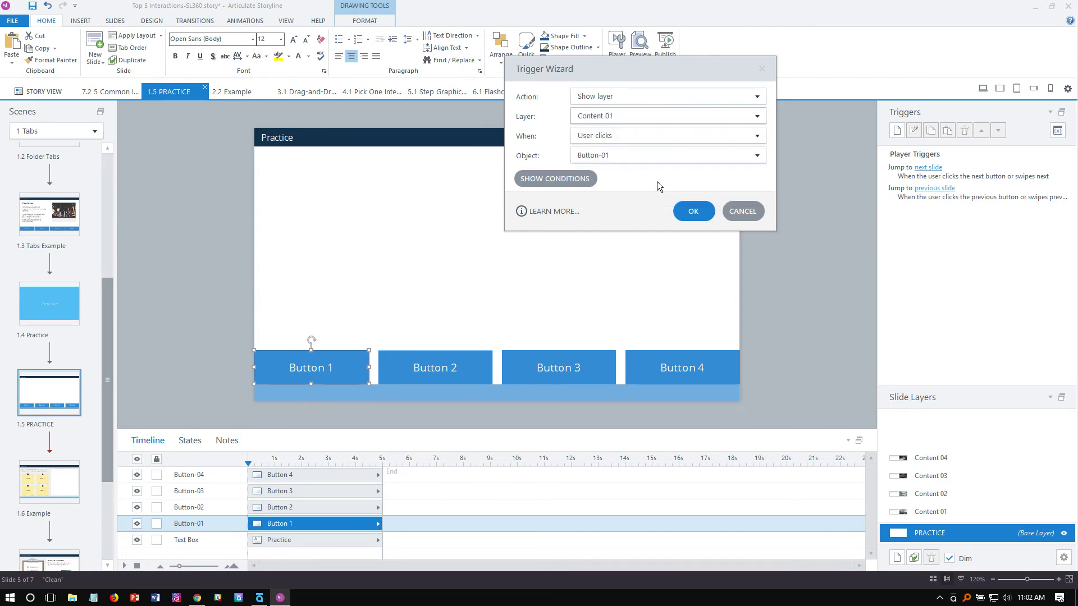
left_click(587, 156)
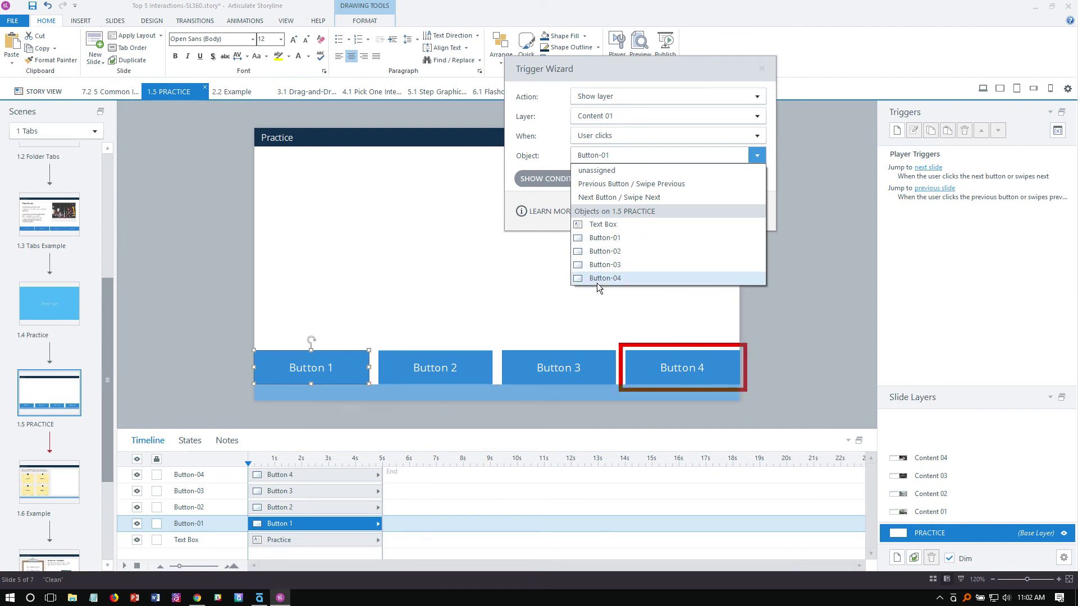
left_click(601, 245)
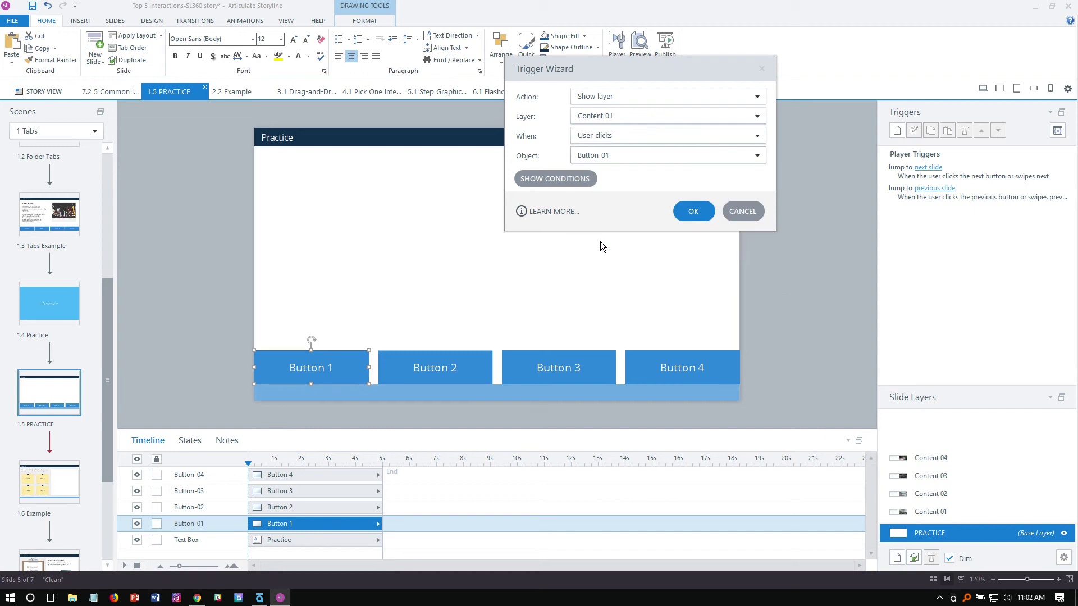
left_click(694, 211)
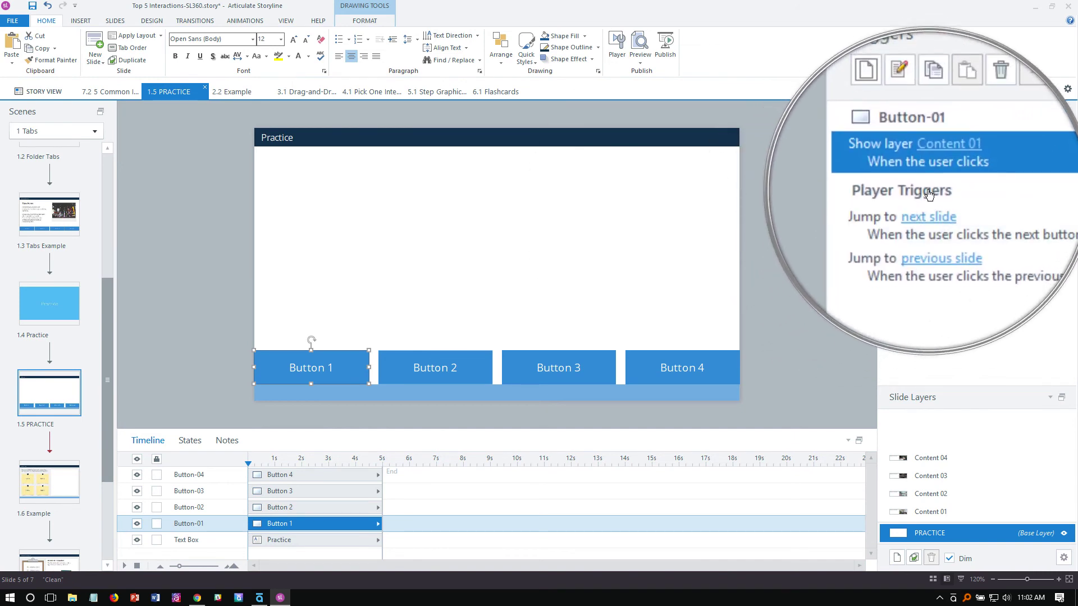
Copy Button-01's show-layer trigger to Buttons 2, 3 and 4 together.
right_click(901, 173)
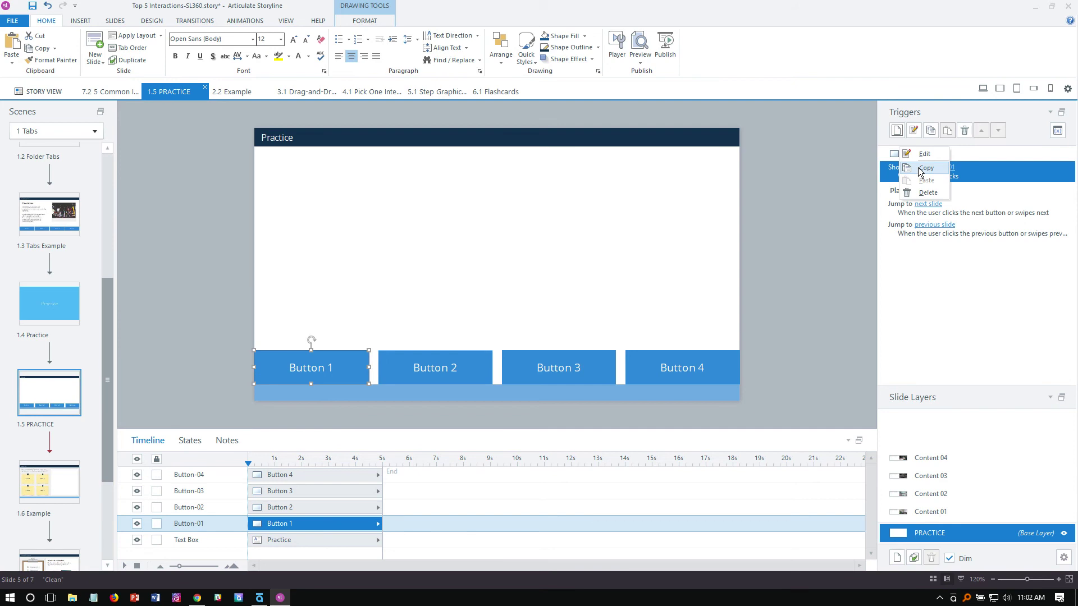
left_click(921, 169)
left_click_drag(800, 265, 370, 410)
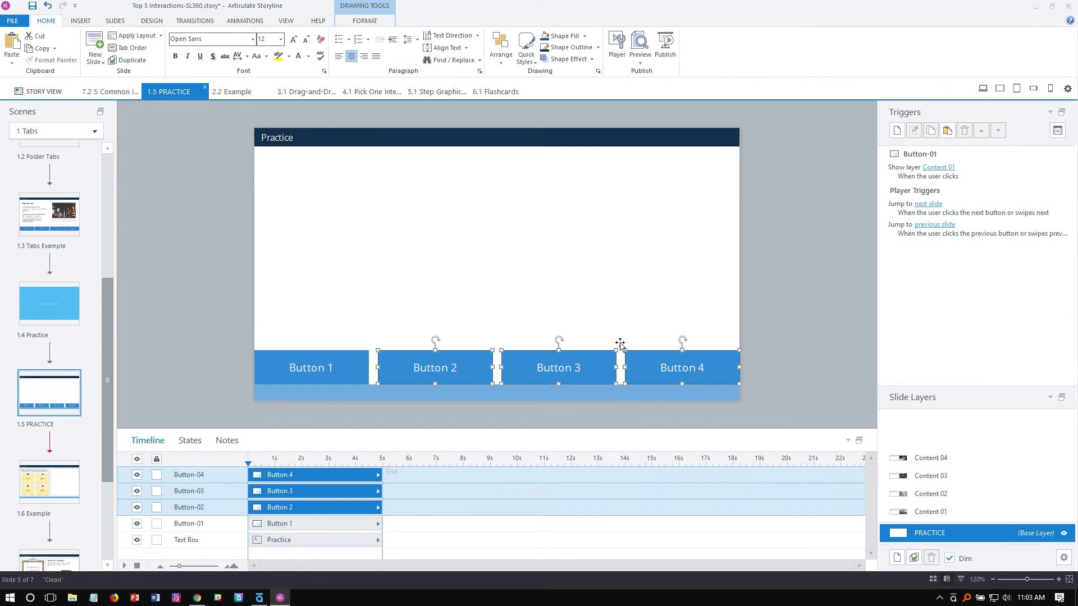
left_click(947, 130)
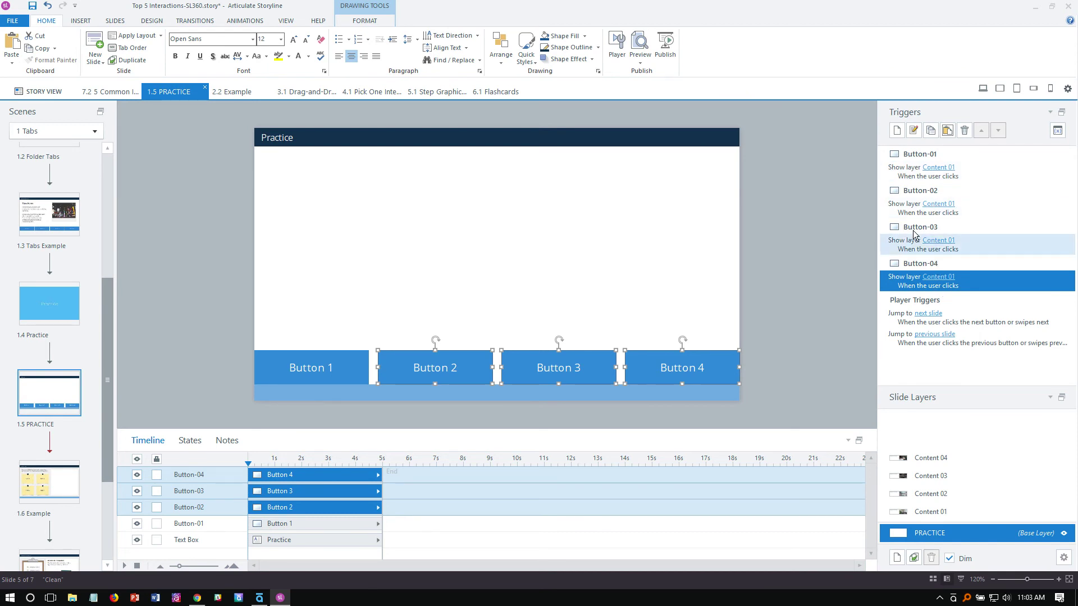
Set the show-layer triggers of Button-02, Button-03 and Button-04 to Content 02, Content 03 and Content 04 respectively.
left_click(905, 213)
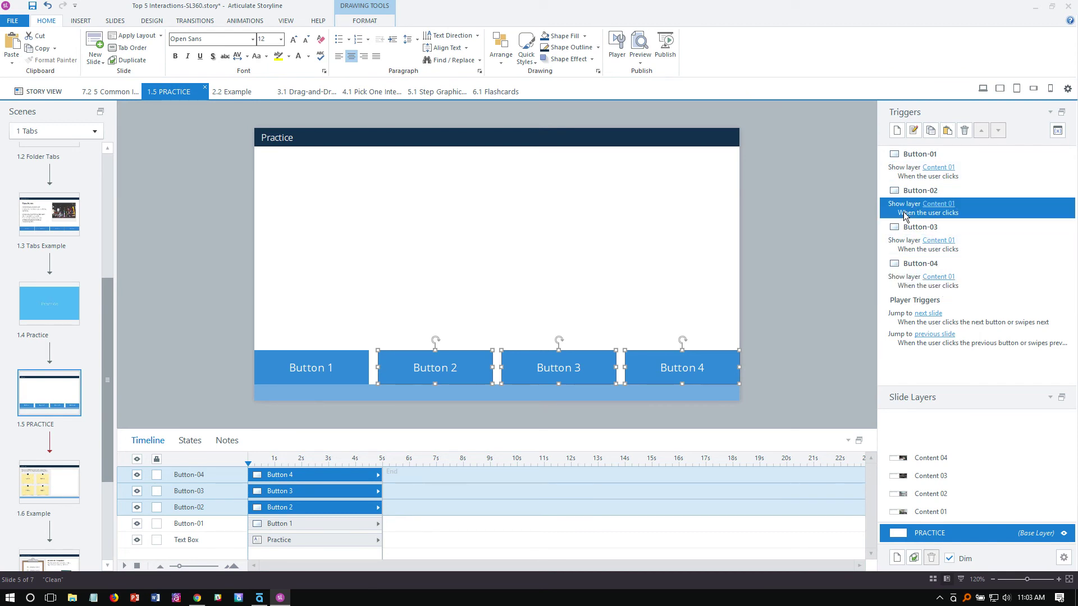
left_click(942, 208)
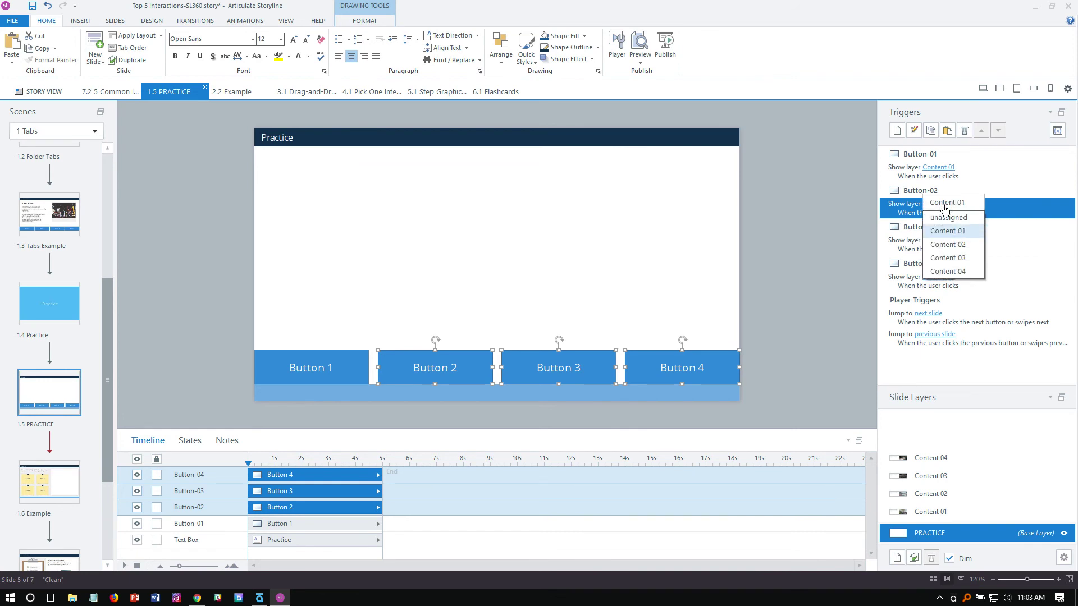
left_click(967, 246)
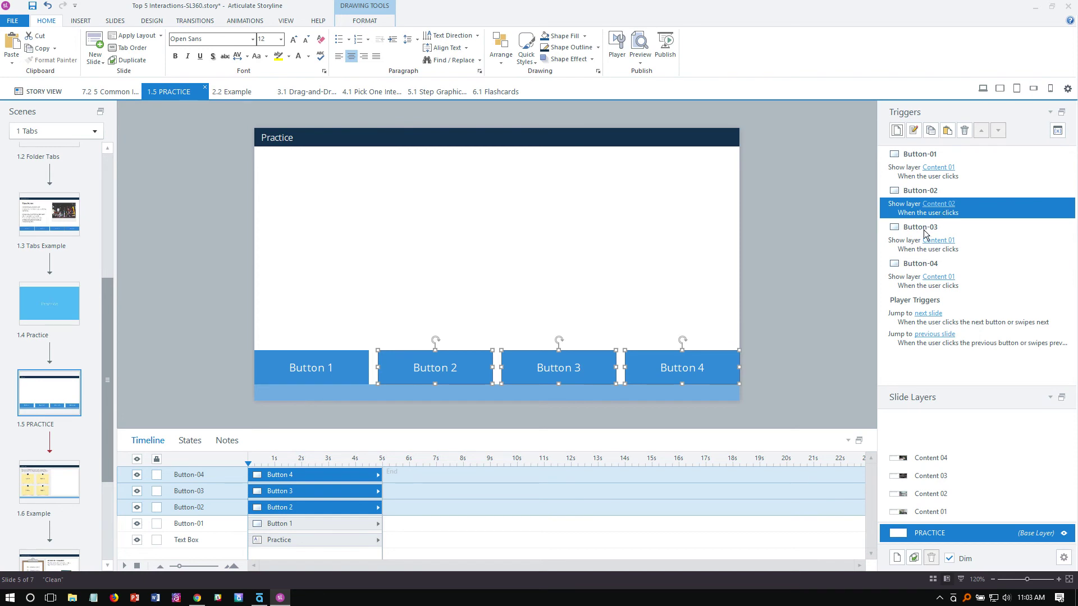
left_click(927, 246)
left_click(937, 241)
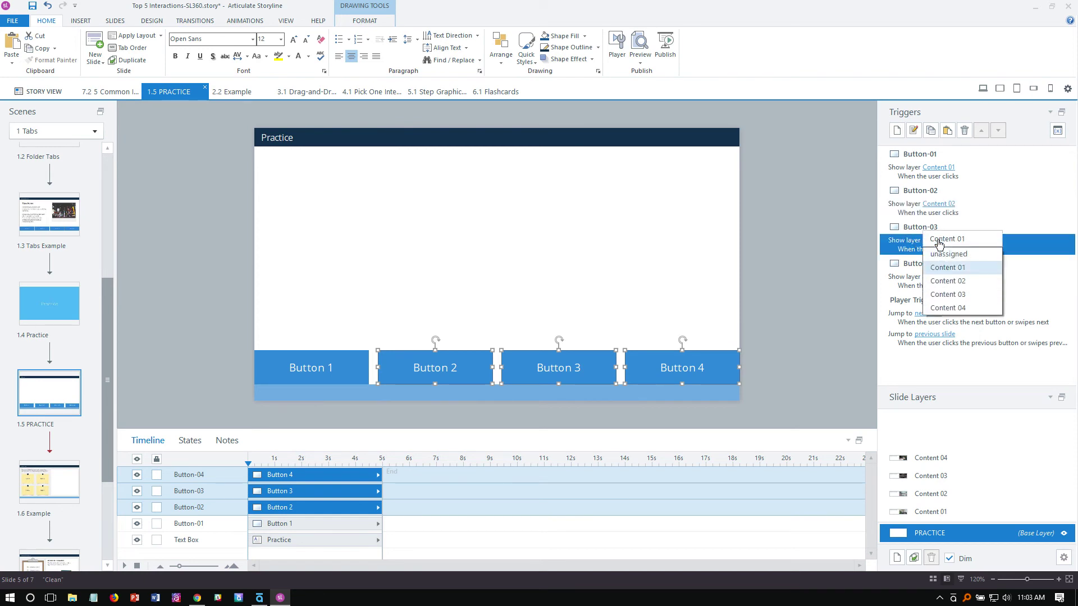
left_click(966, 296)
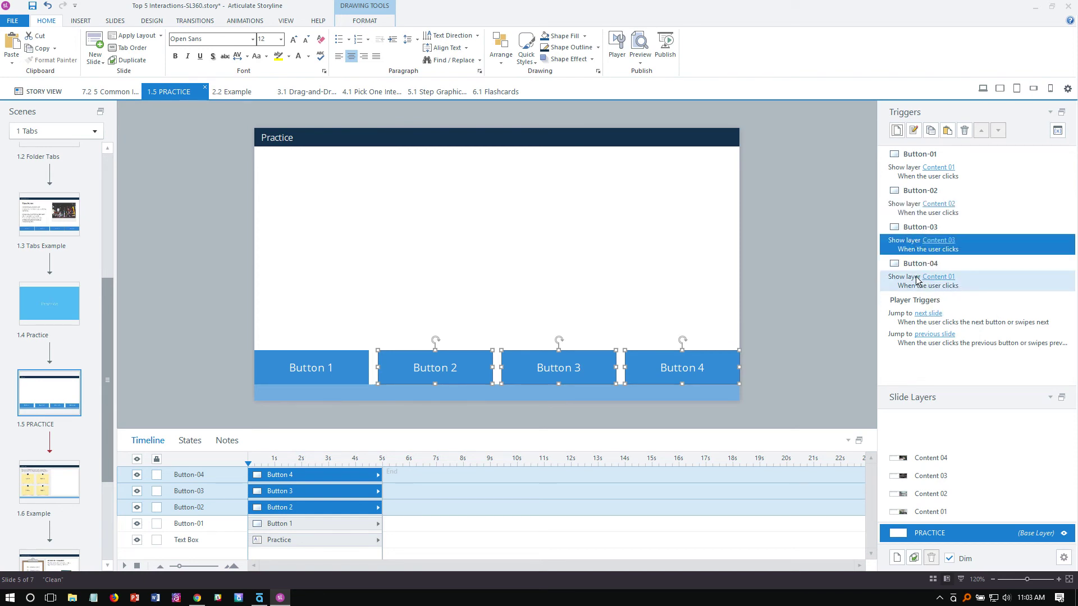
left_click(906, 283)
left_click(946, 278)
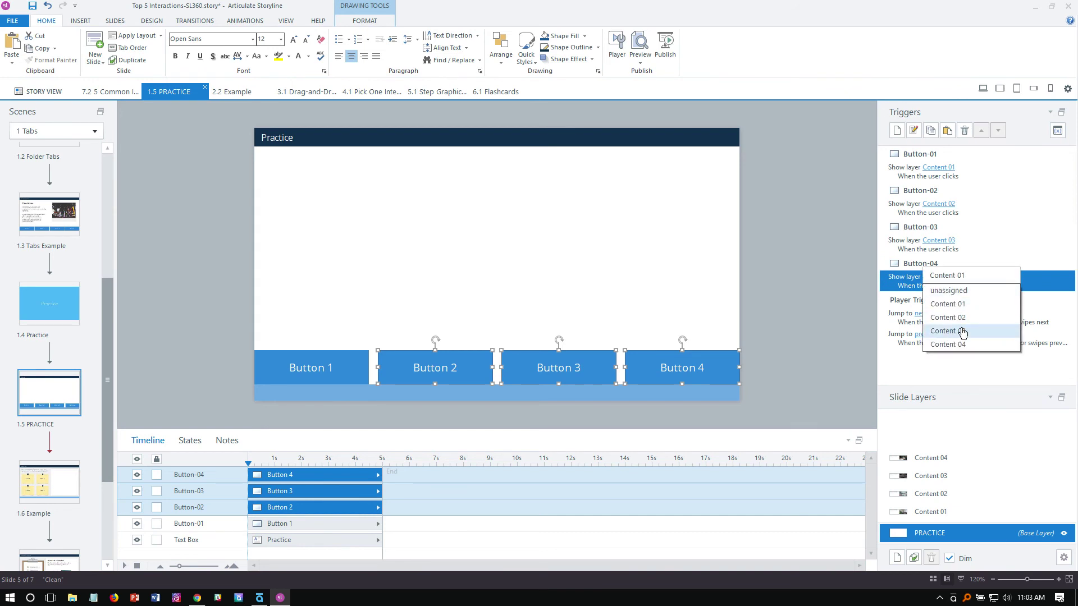
left_click(969, 345)
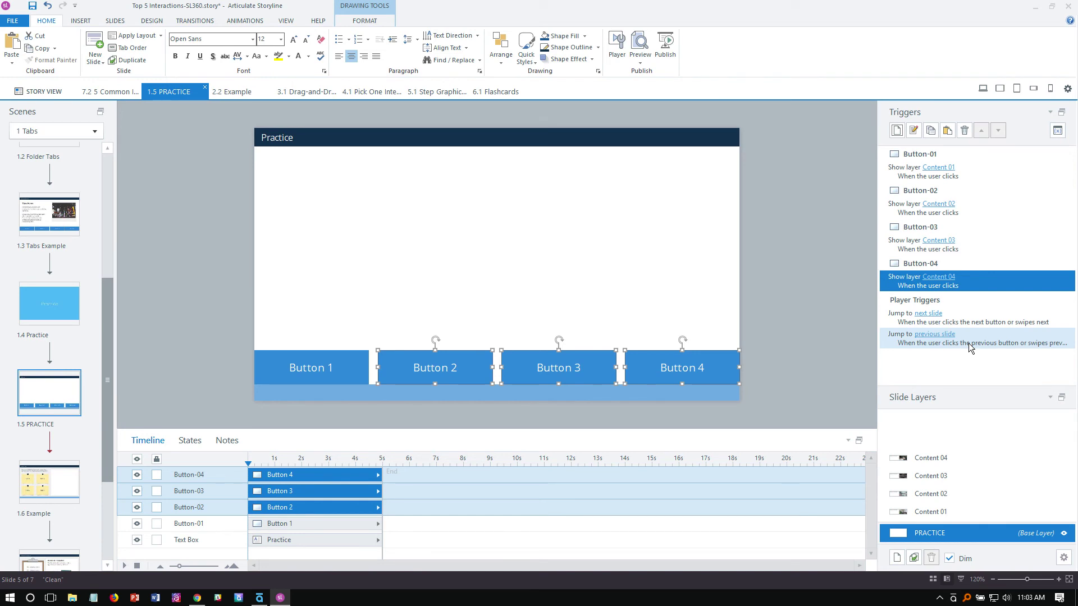
Preview only this slide, test Buttons 1, 3 and 2, and close the preview.
left_click(640, 59)
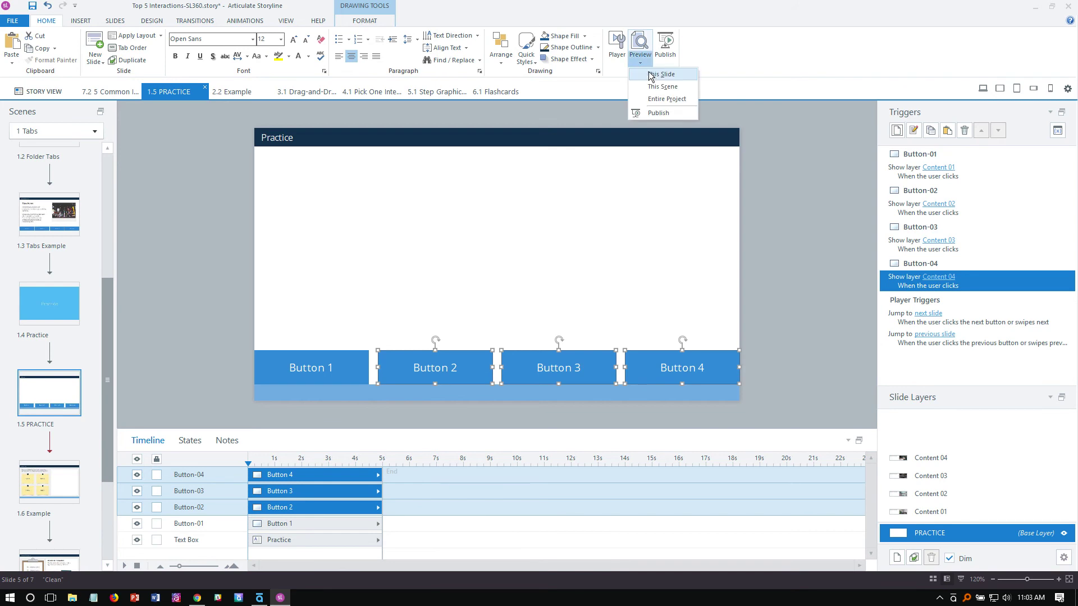
left_click(651, 74)
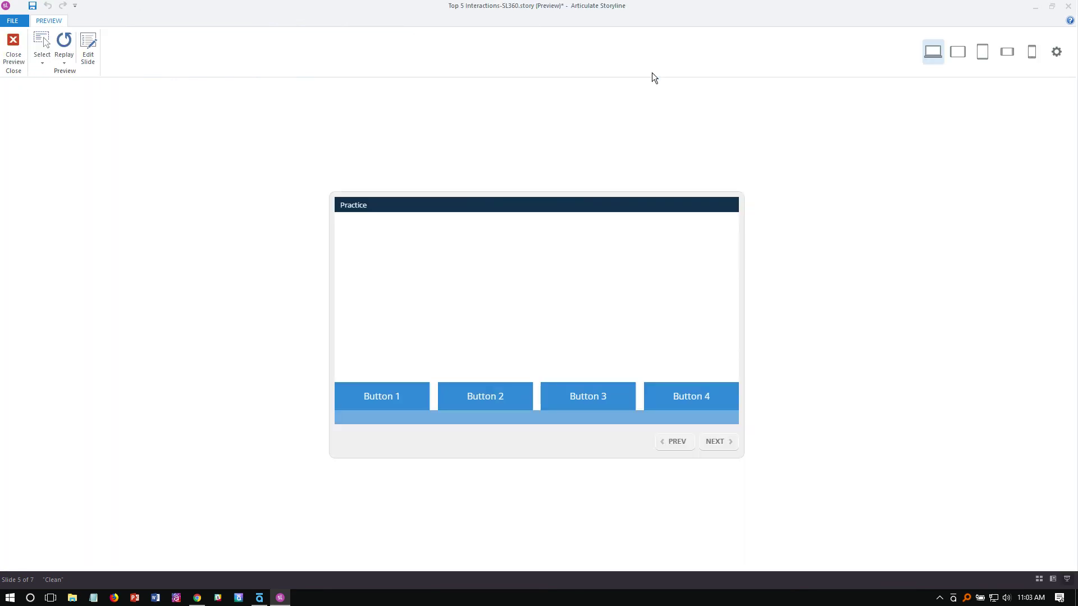
left_click(380, 386)
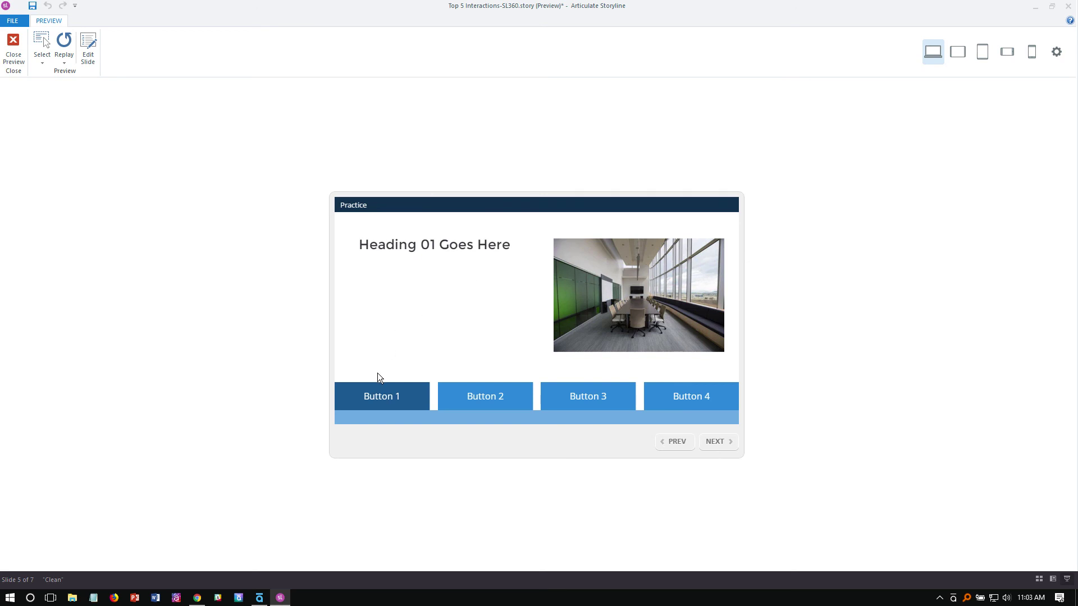
left_click(576, 408)
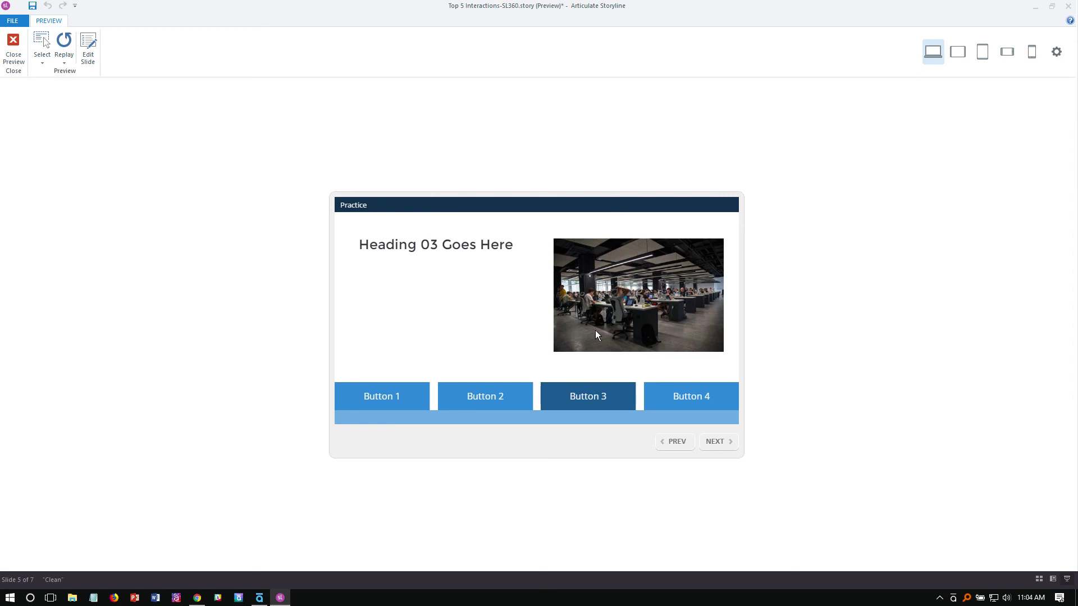
left_click(483, 398)
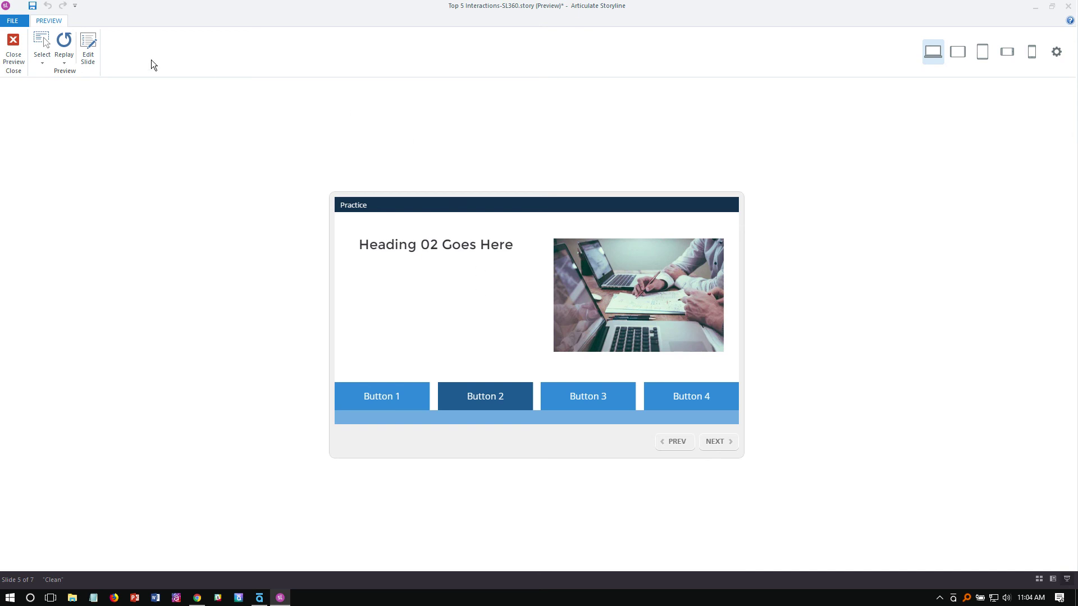
left_click(21, 44)
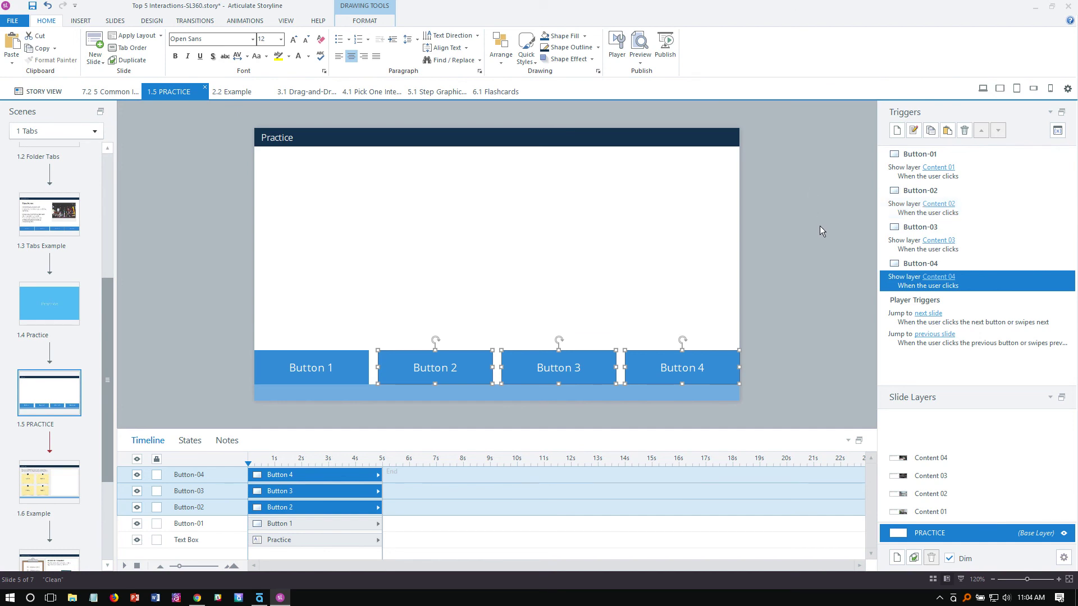
Open the 1.6 Example slide with the sticky note tabs.
left_click(797, 242)
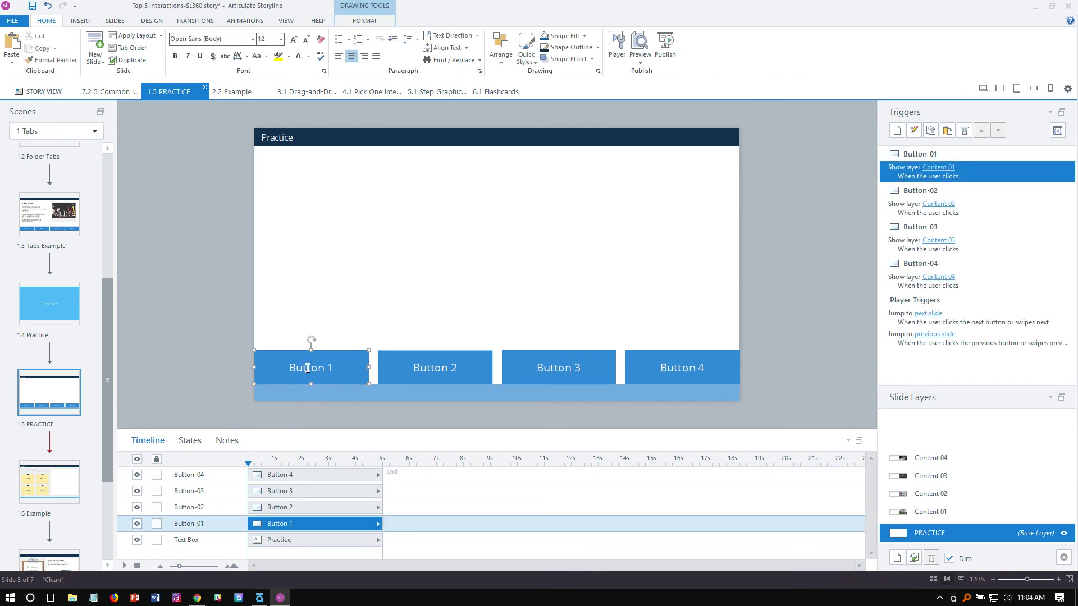
left_click(217, 318)
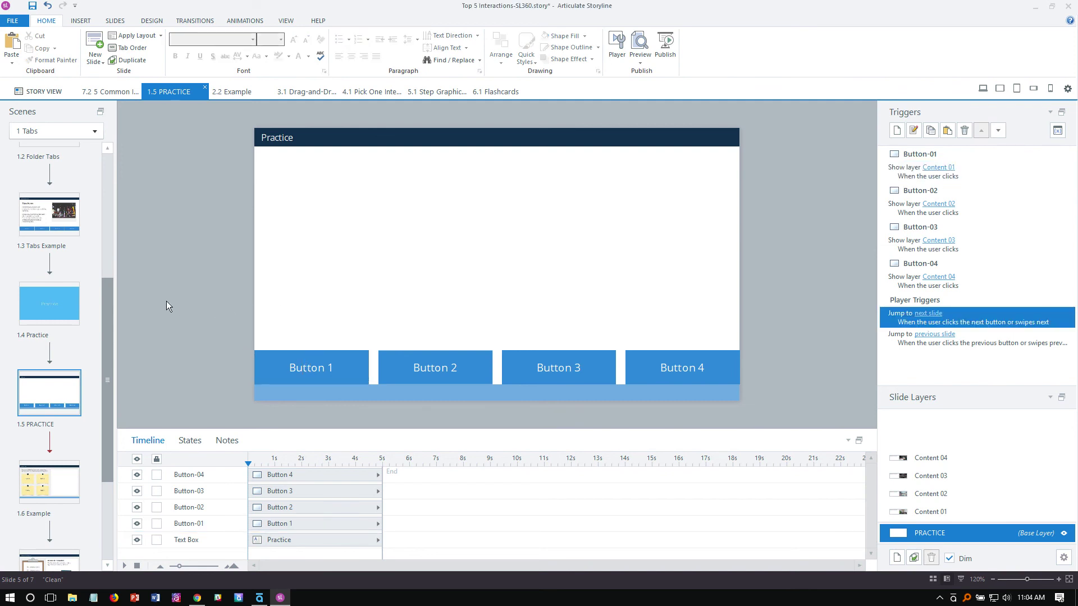
scroll(56, 337, "down", 3)
left_click(33, 391)
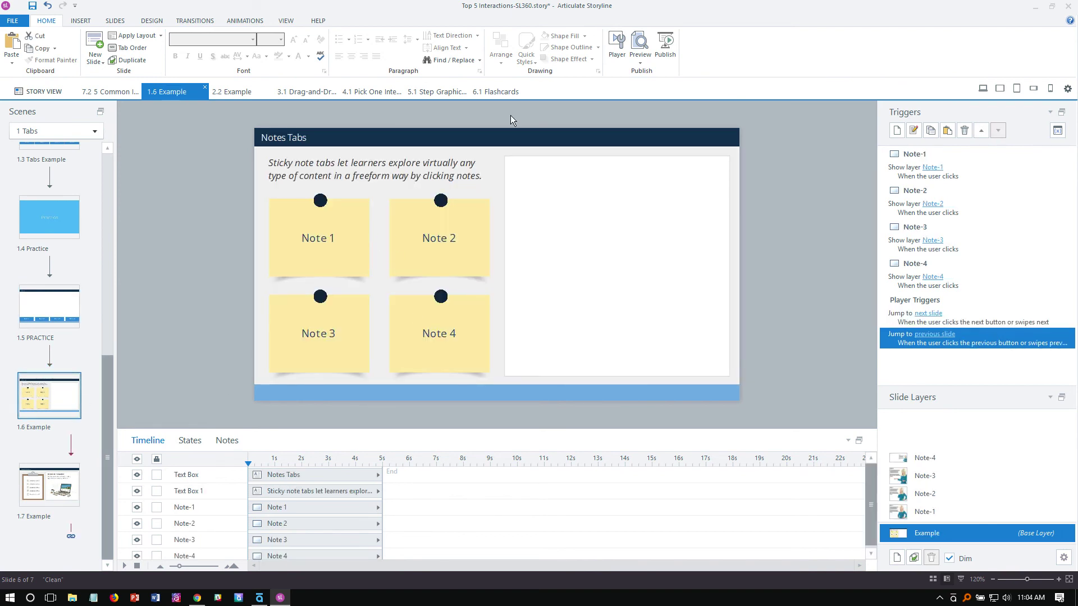
Preview the sticky note tabs slide, test Notes 2, 1, 3 and 4, revisit Notes 2 and 1, and close the preview.
left_click(640, 59)
left_click(646, 78)
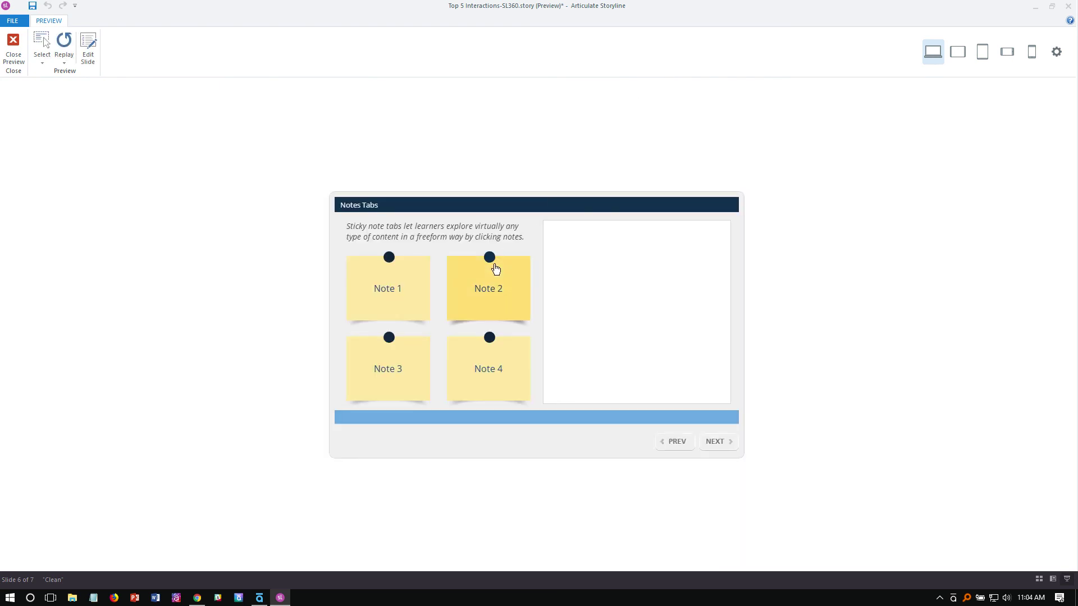
left_click(496, 265)
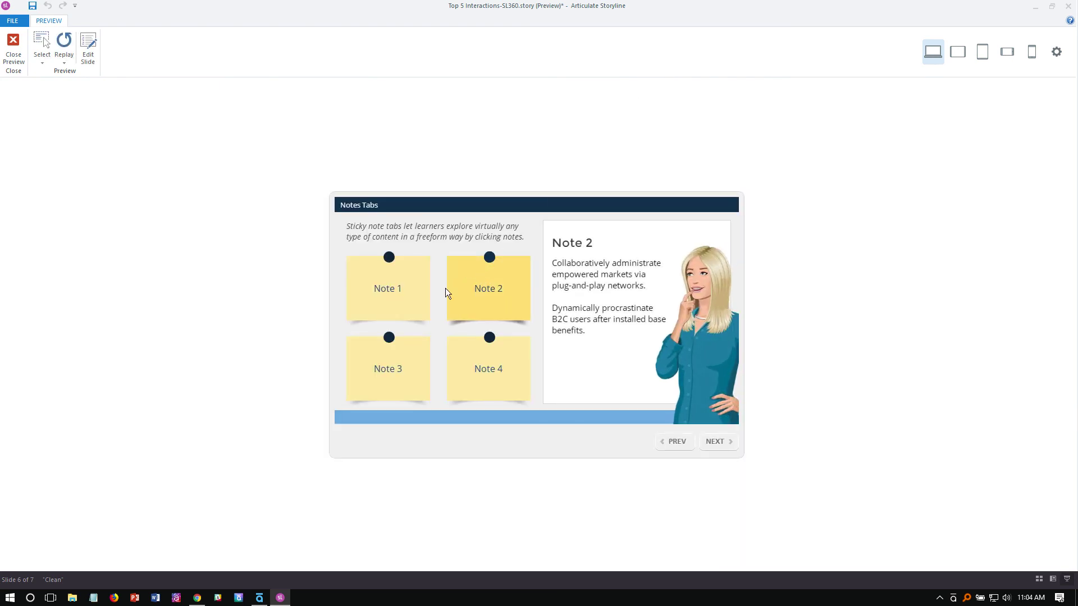
left_click(392, 290)
left_click(358, 388)
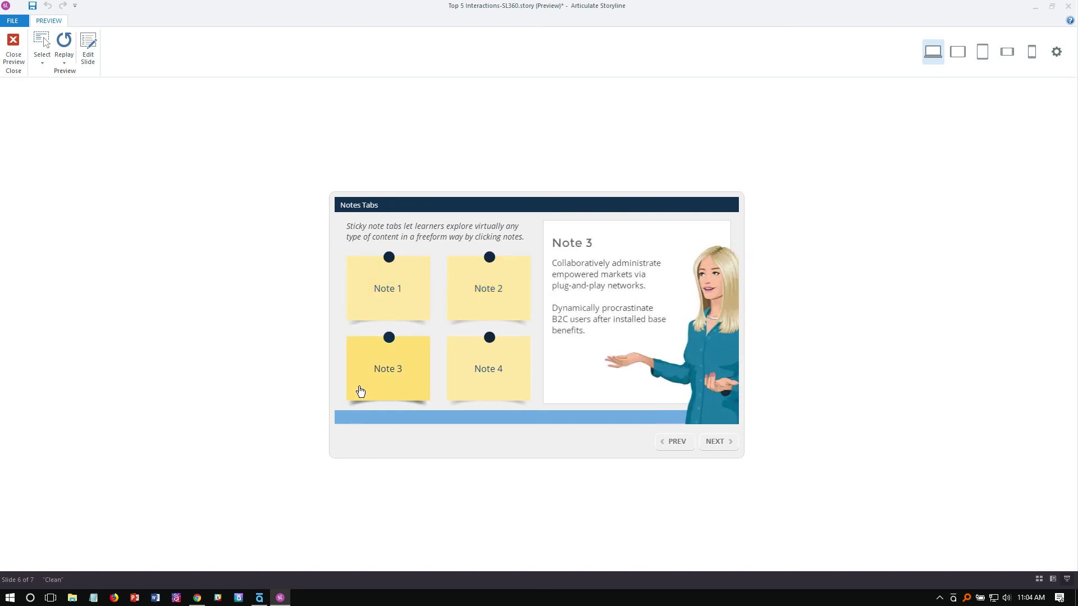
left_click(471, 392)
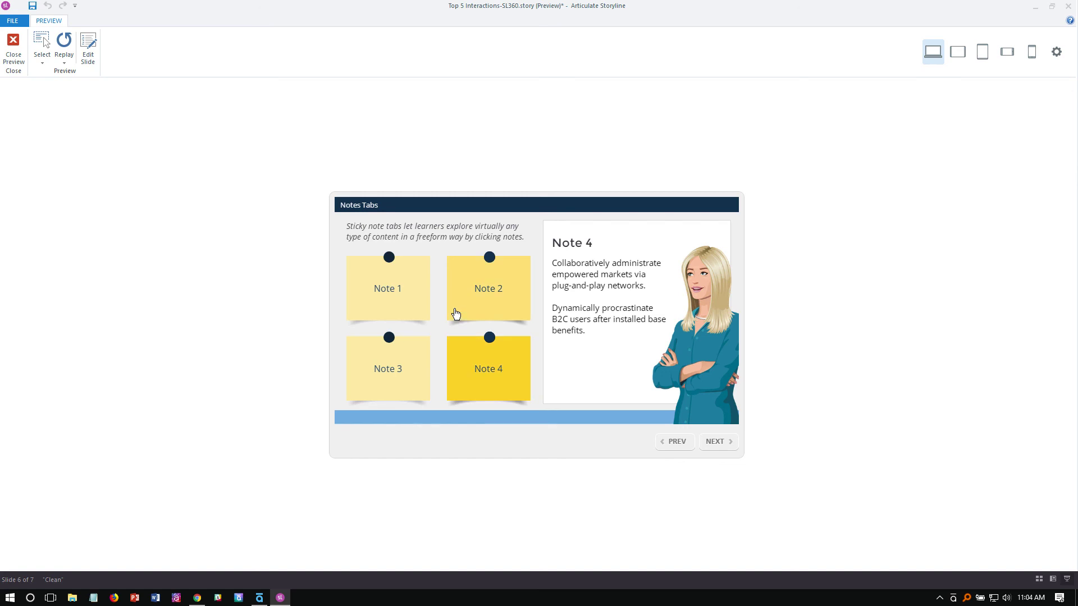
left_click(499, 317)
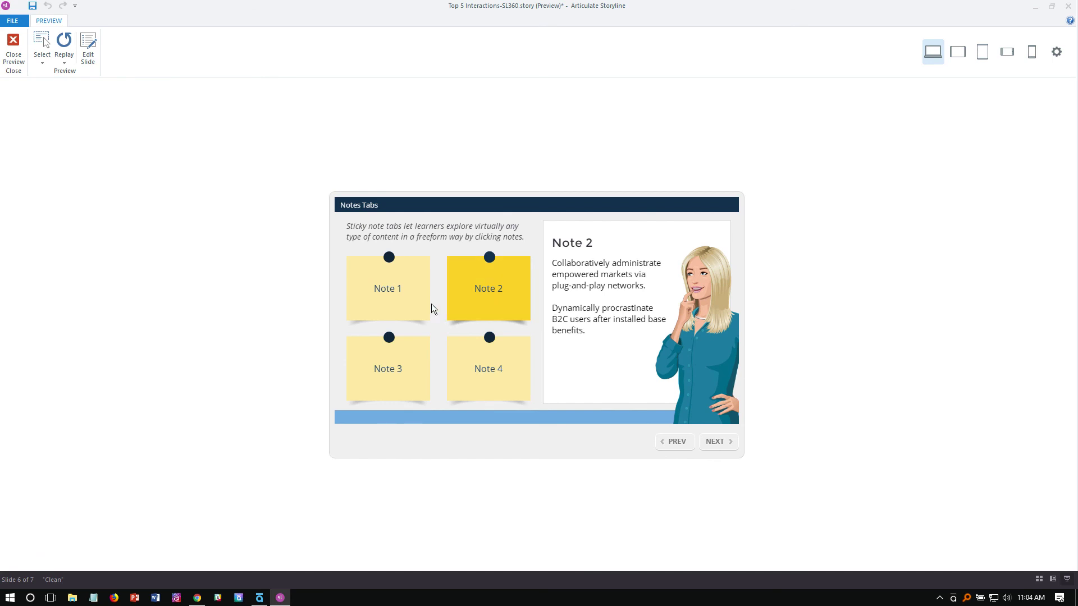
left_click(387, 316)
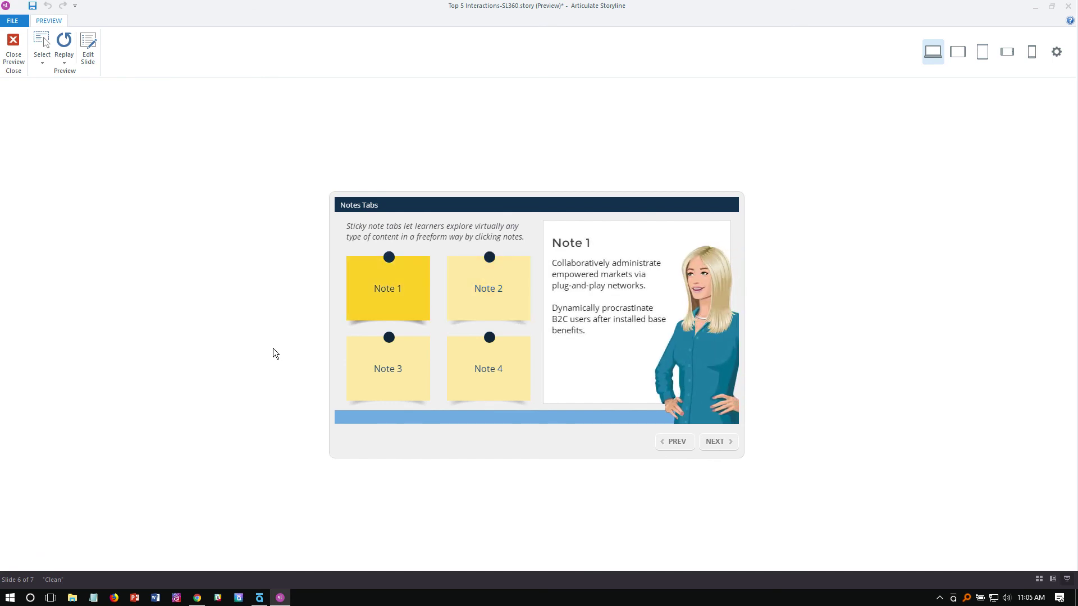
left_click(17, 42)
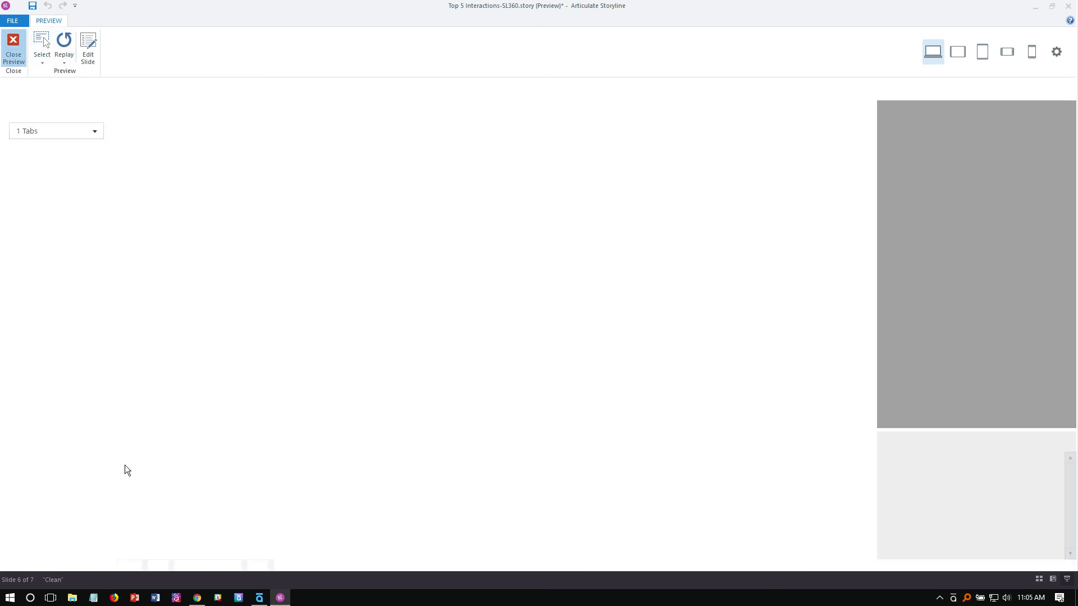
Preview the 1.7 Example checklist slide, test Checklist items 1 through 5 in order, and close the preview.
left_click(54, 494)
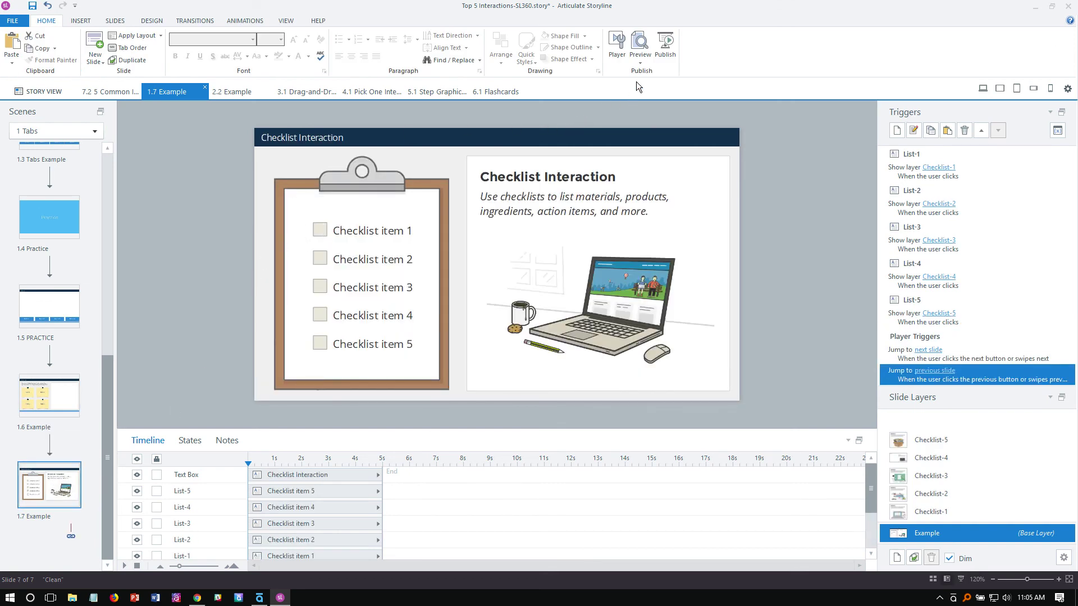
left_click(645, 65)
left_click(651, 76)
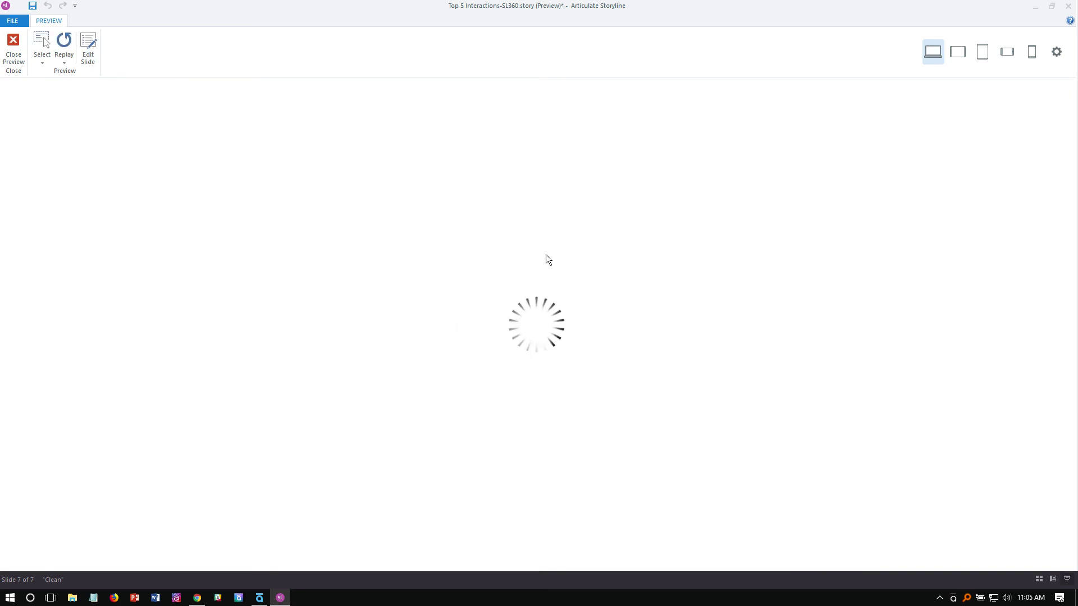
left_click(390, 284)
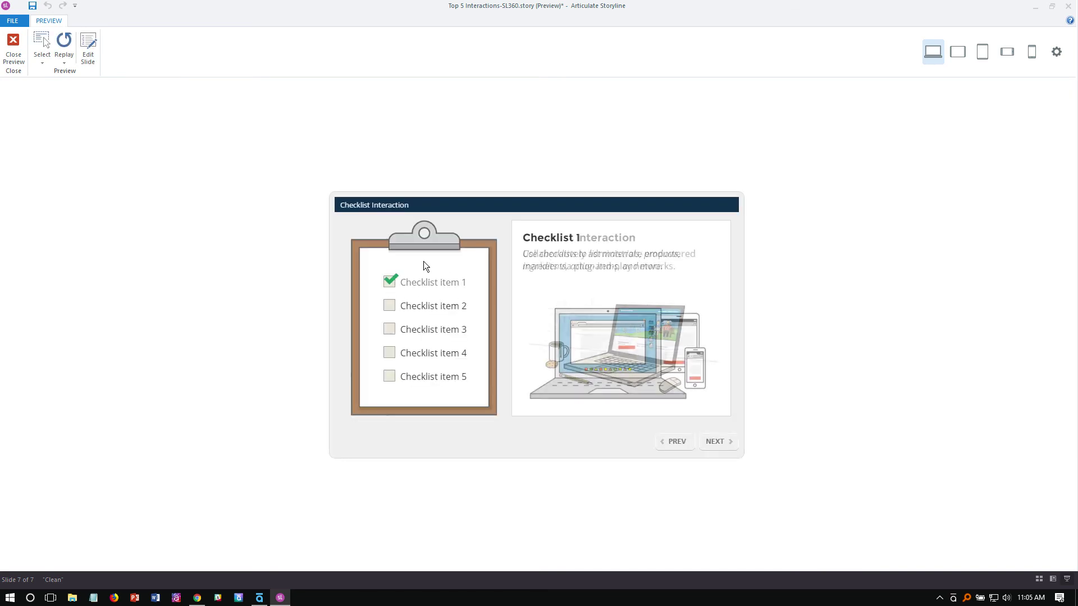
left_click(396, 310)
left_click(388, 330)
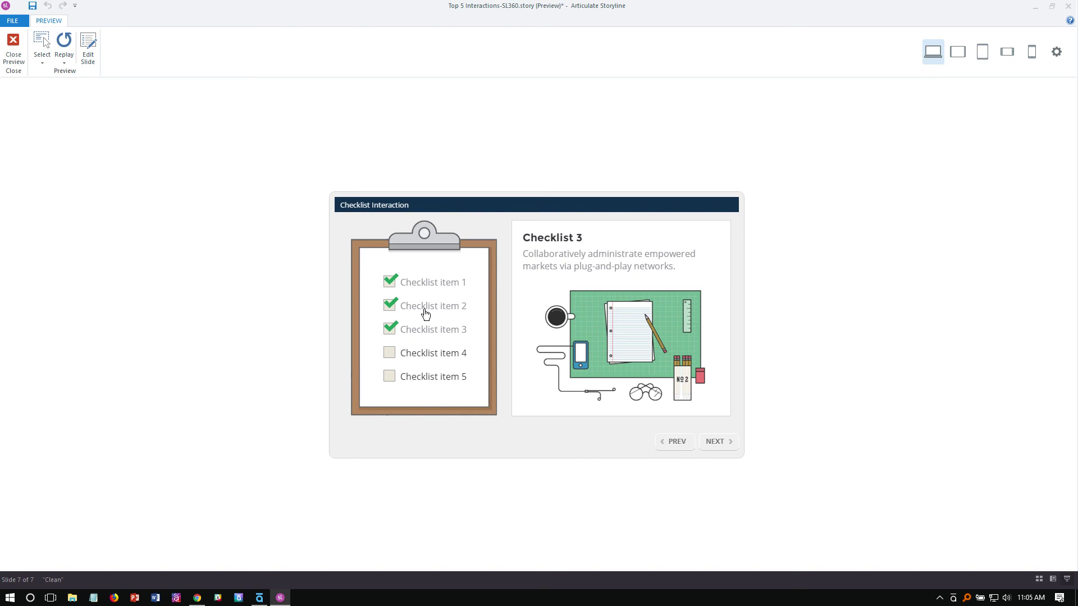
left_click(392, 358)
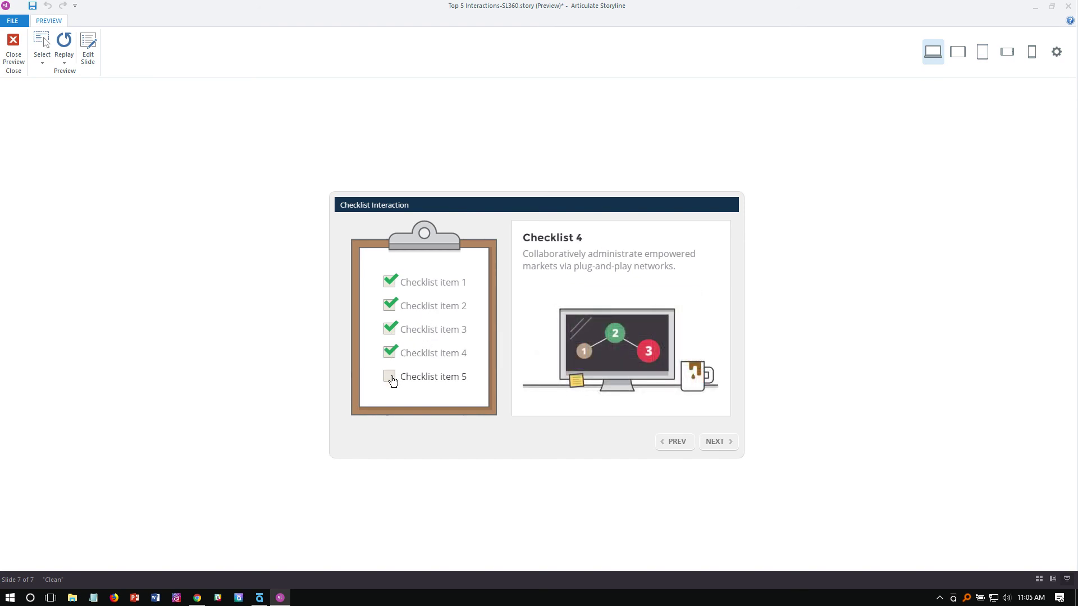
left_click(393, 379)
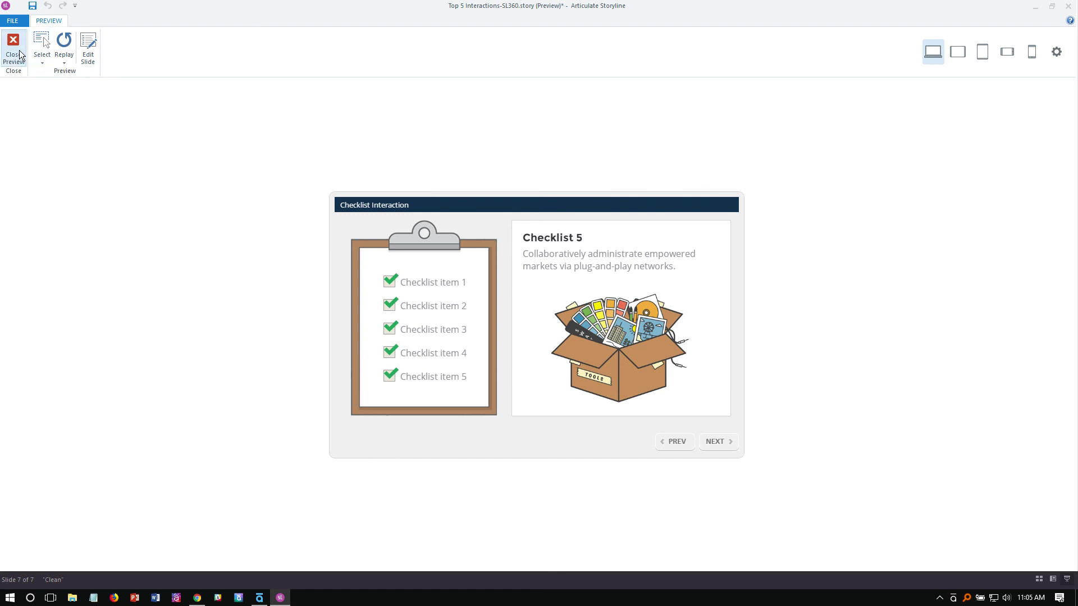
left_click(13, 48)
Examine the states of Checklist item 1 and show its Visited state on the slide.
left_click(345, 223)
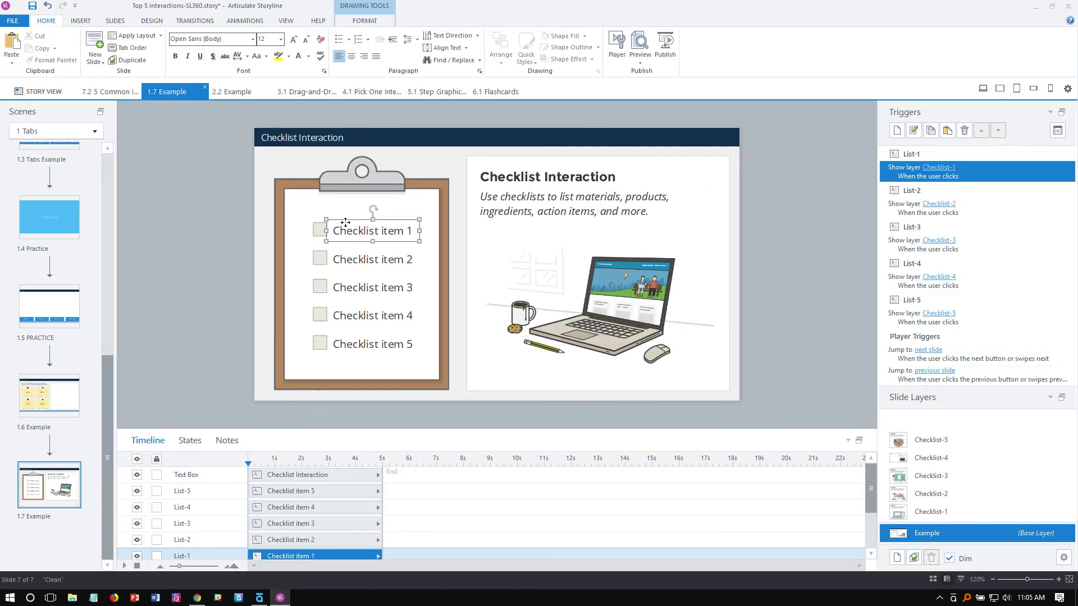
left_click(189, 440)
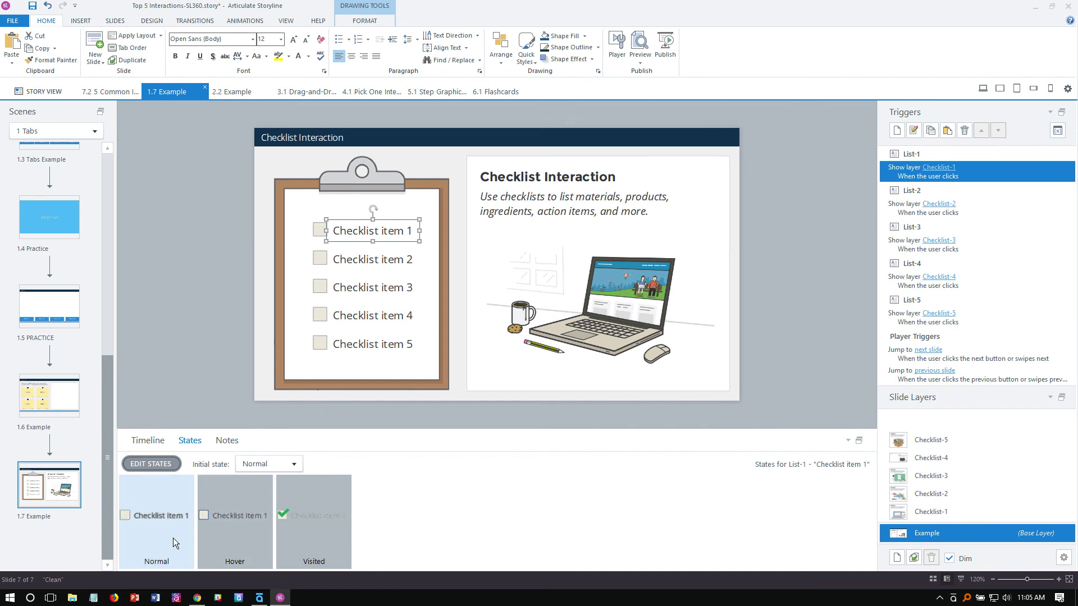
left_click(308, 542)
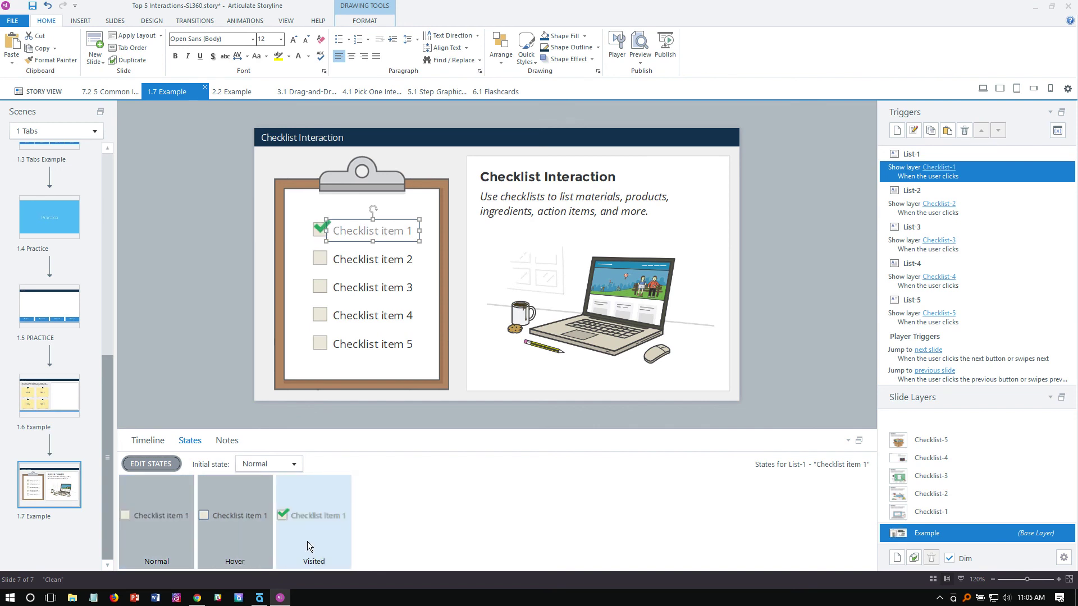